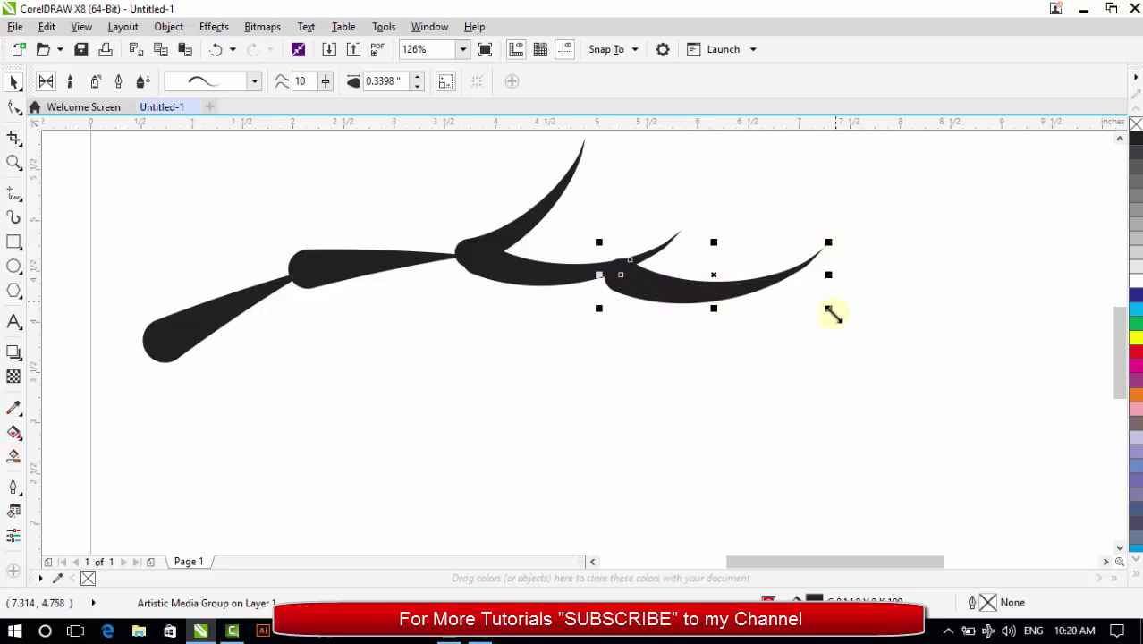
Slightly enlarge the curved branch at the far end of the tree limb
{"action": "left_click_drag", "start_coordinate": [836, 309], "coordinate": [837, 310]}
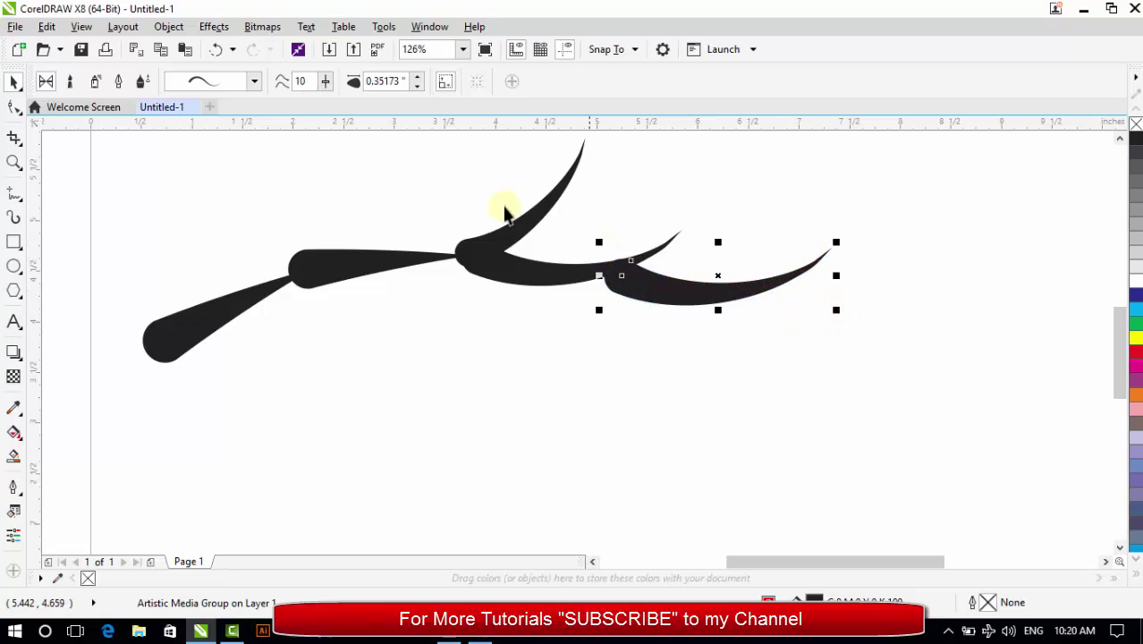
{"action": "left_click", "coordinate": [494, 372]}
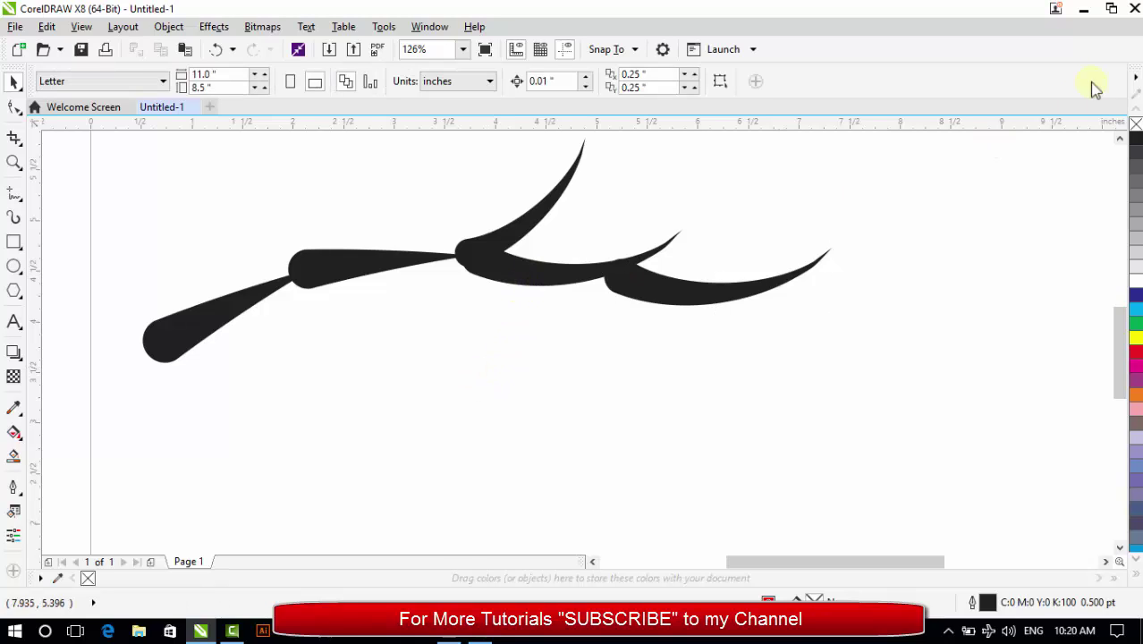
Rotate the upward-curving branch at the third segment's joint to about 24.5°
{"action": "left_click", "coordinate": [1119, 138]}
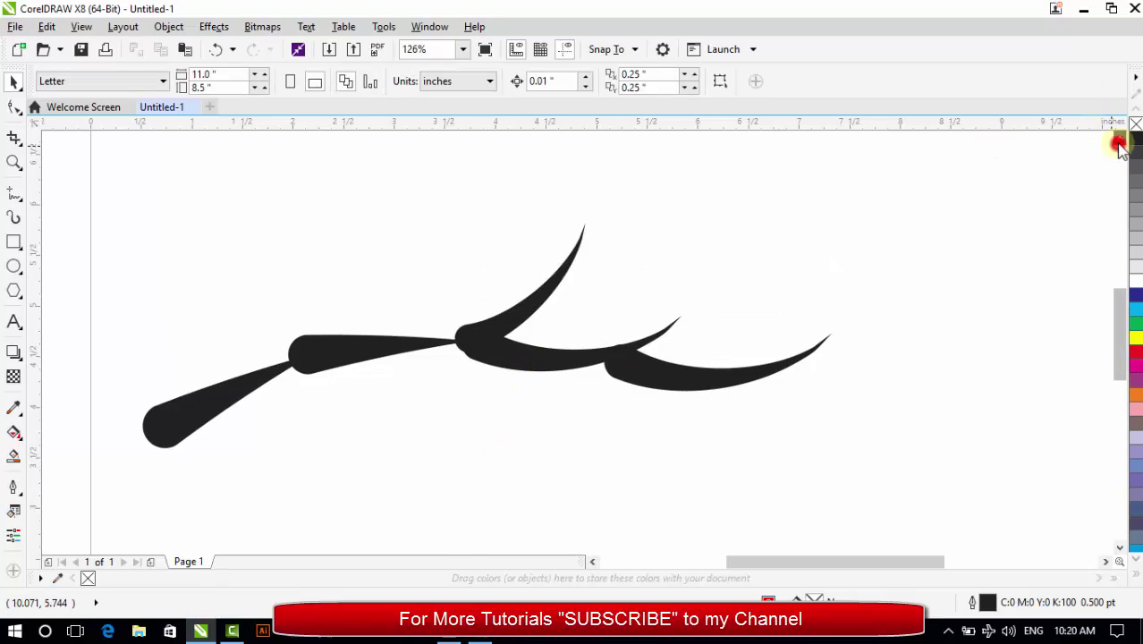
{"action": "left_click", "coordinate": [552, 282]}
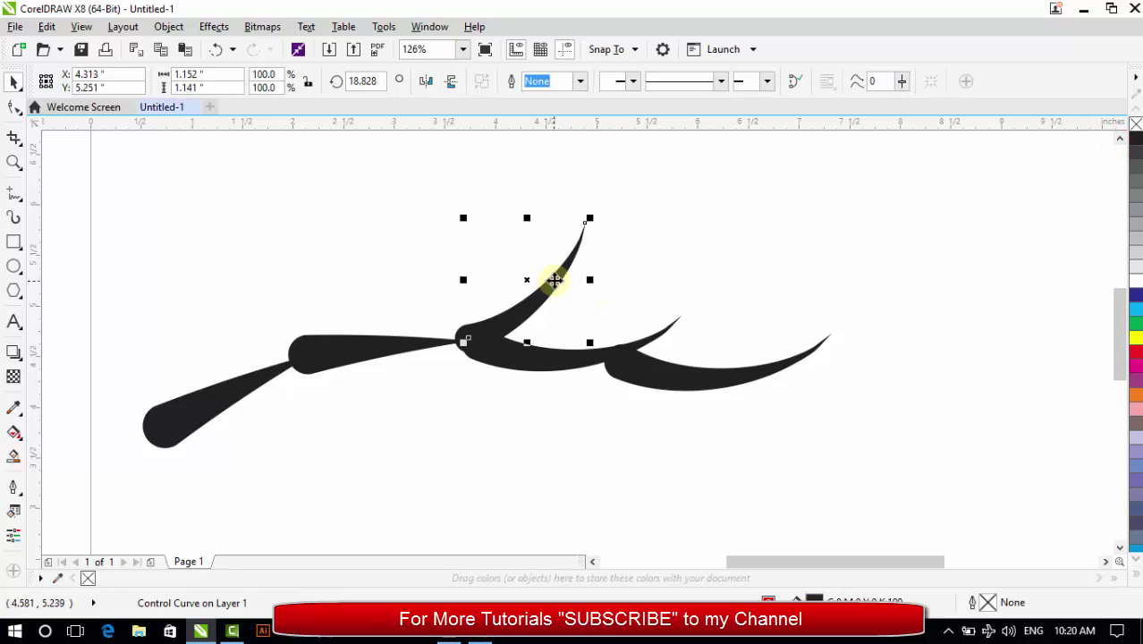
{"action": "left_click", "coordinate": [555, 281]}
{"action": "left_click_drag", "start_coordinate": [458, 215], "coordinate": [454, 222]}
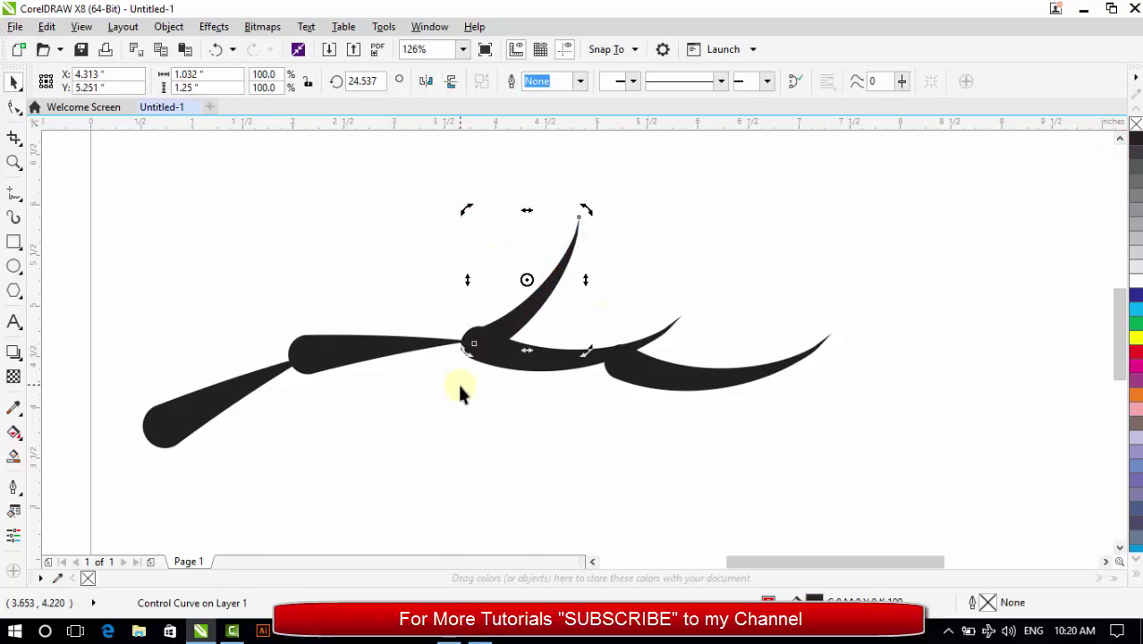
{"action": "left_click", "coordinate": [459, 387]}
Realign the rotated upward branch's base with its joint and enlarge the branch to 112%
{"action": "left_click", "coordinate": [543, 291]}
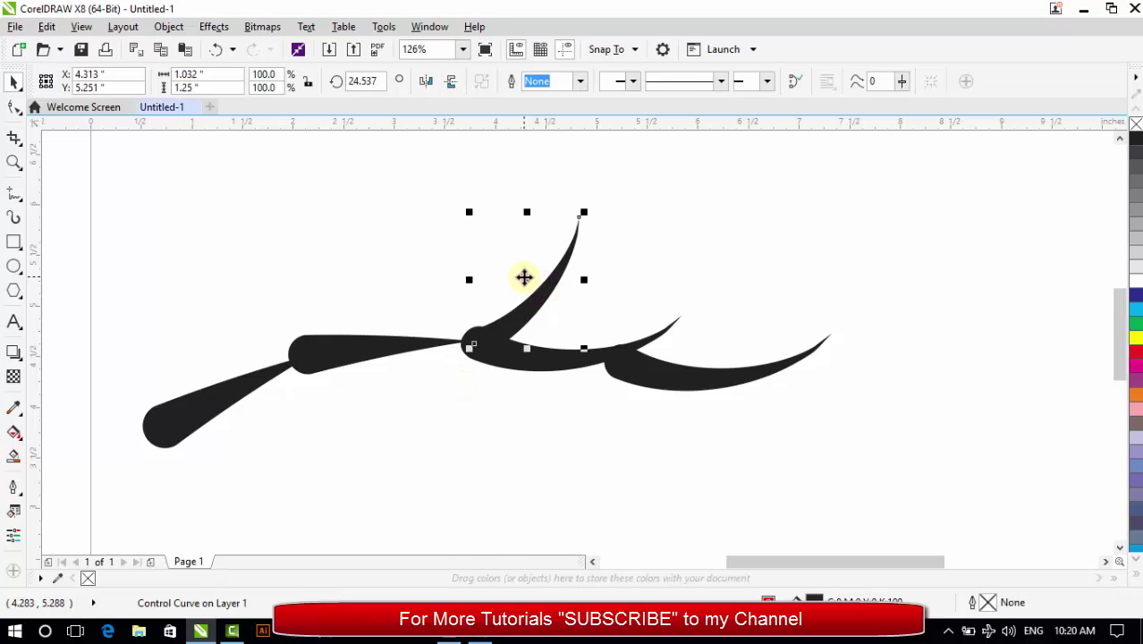
{"action": "left_click_drag", "start_coordinate": [524, 277], "coordinate": [519, 269]}
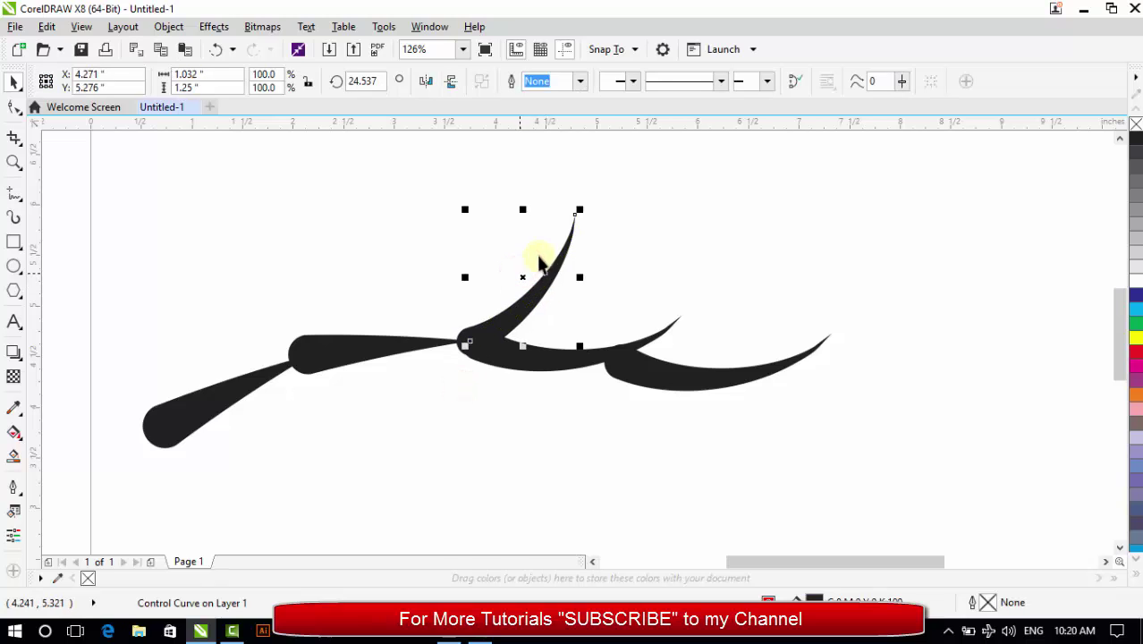
{"action": "left_click_drag", "start_coordinate": [580, 210], "coordinate": [593, 190]}
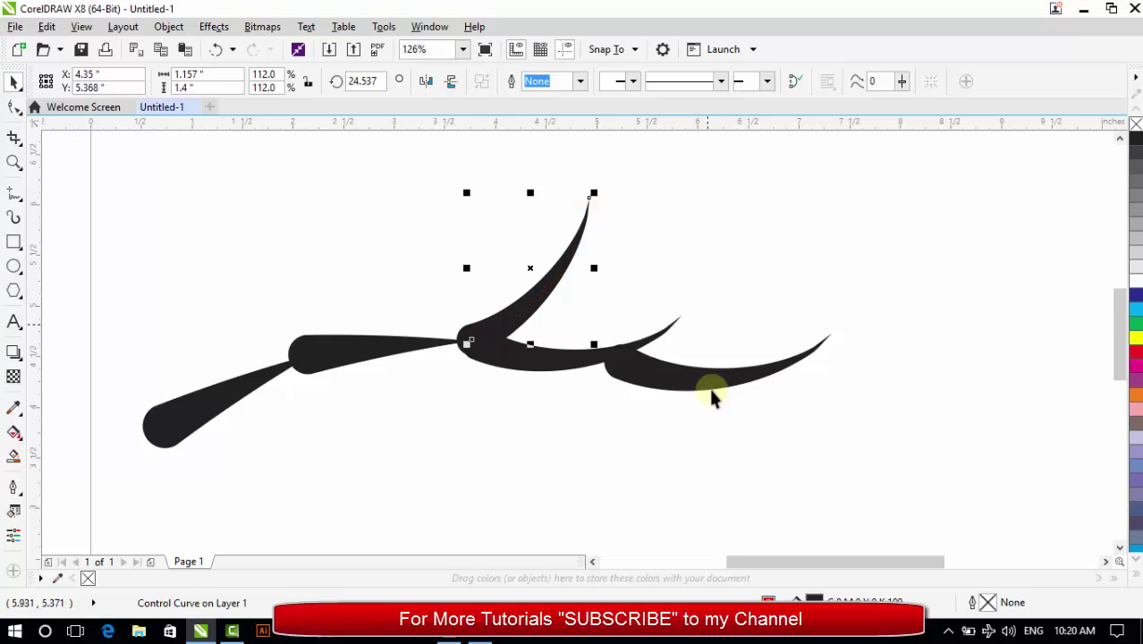
{"action": "left_click", "coordinate": [656, 411]}
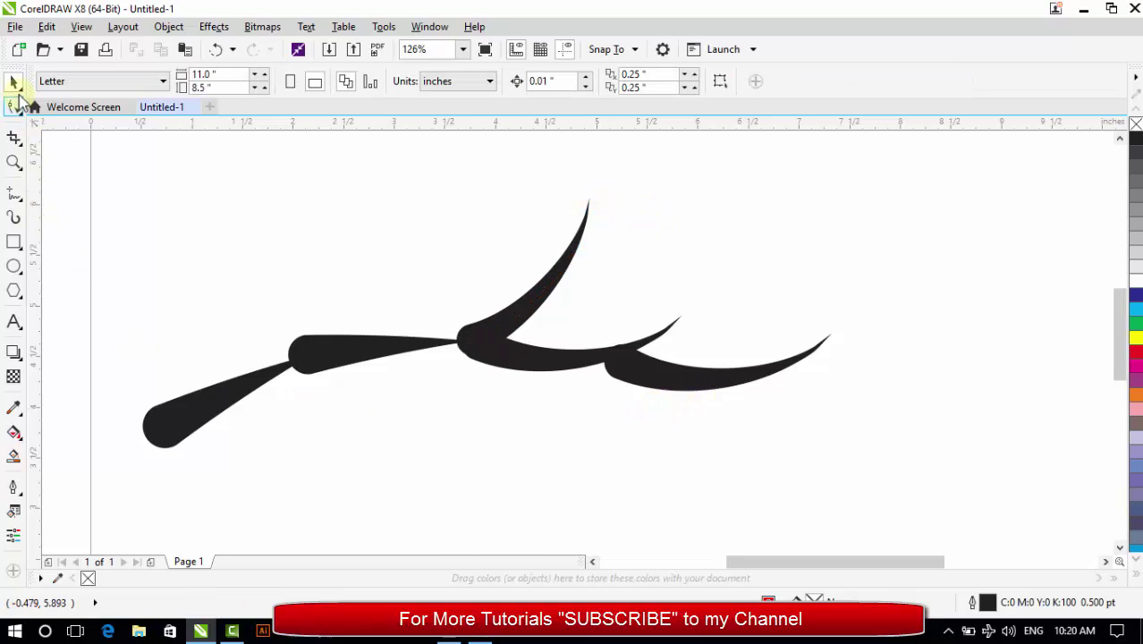
Duplicate the upward-curving branch onto the second segment's joint and rotate the copy to about 35°
{"action": "left_click", "coordinate": [523, 303]}
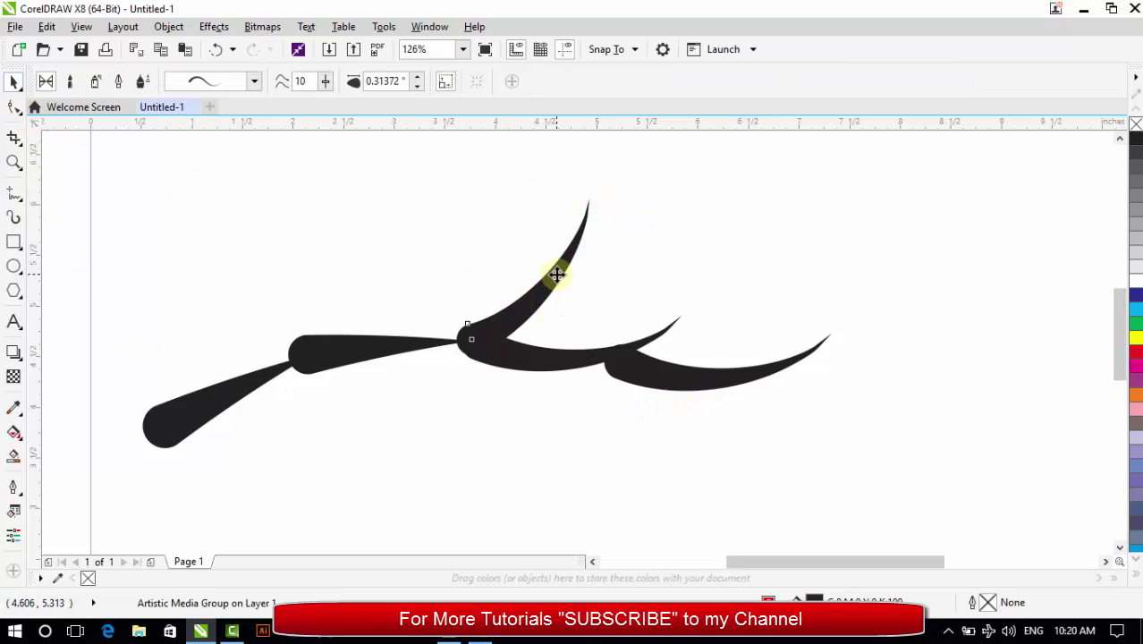
{"action": "left_click_drag", "start_coordinate": [557, 275], "coordinate": [392, 282]}
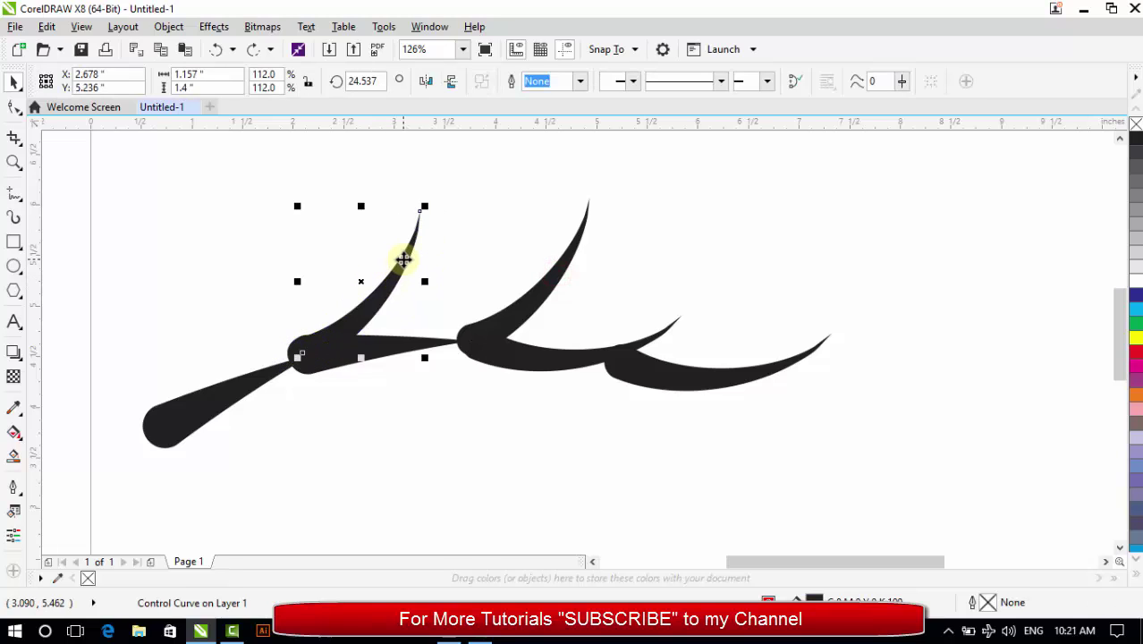
{"action": "left_click", "coordinate": [403, 259]}
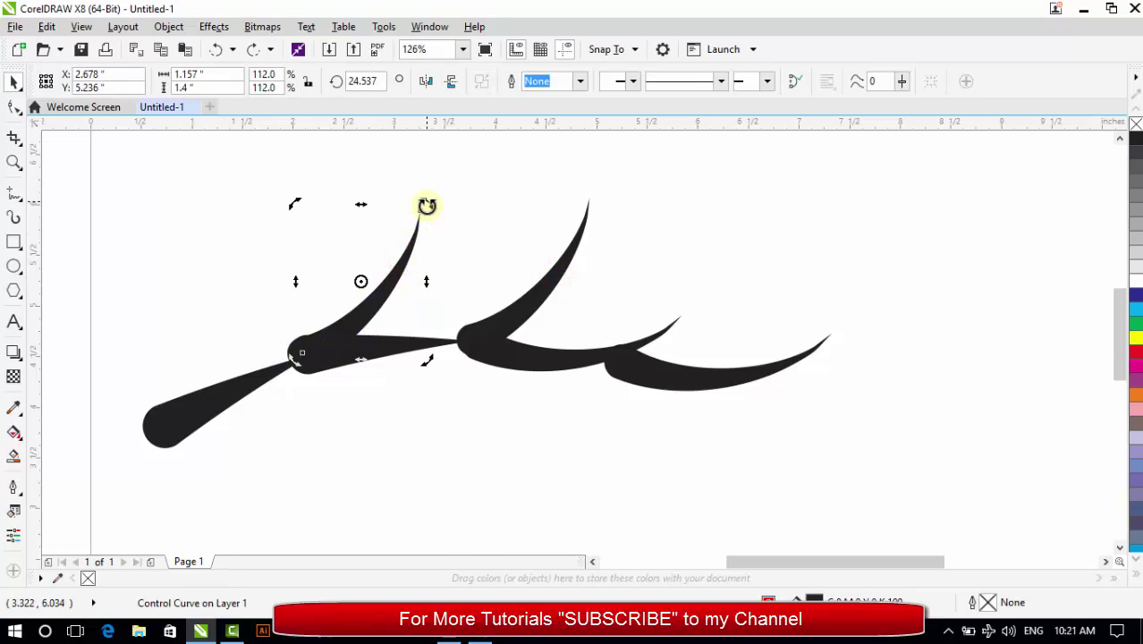
{"action": "left_click", "coordinate": [407, 255]}
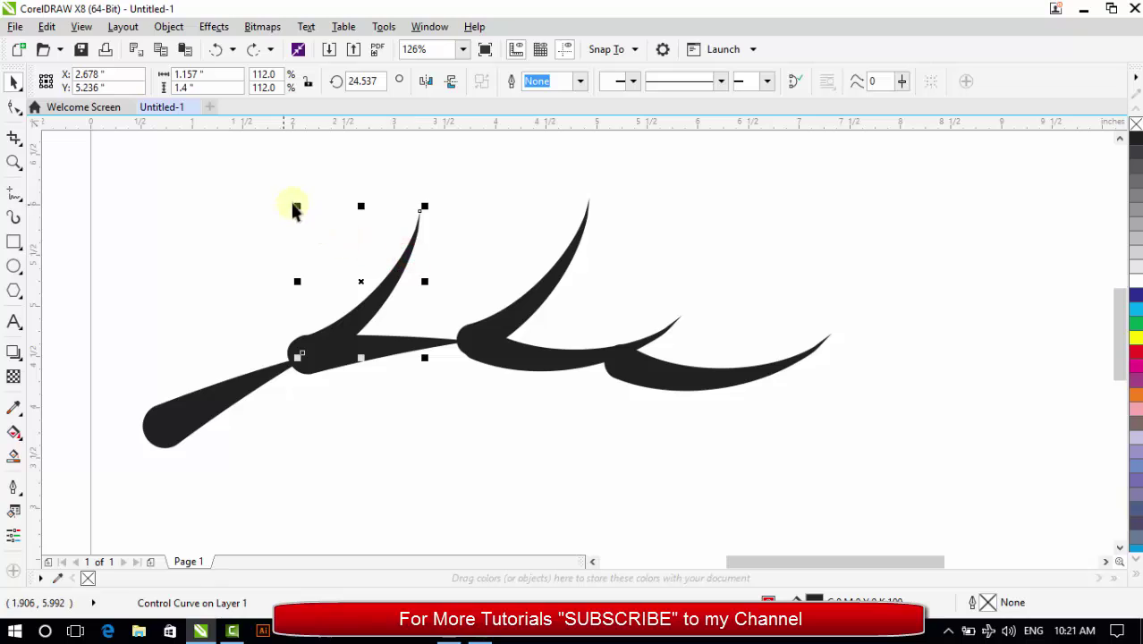
{"action": "left_click", "coordinate": [385, 286]}
{"action": "left_click_drag", "start_coordinate": [296, 204], "coordinate": [296, 228]}
{"action": "left_click", "coordinate": [442, 398]}
Shrink the copied upward branch to about 91% scale and align its base with the second segment's joint
{"action": "left_click", "coordinate": [391, 281]}
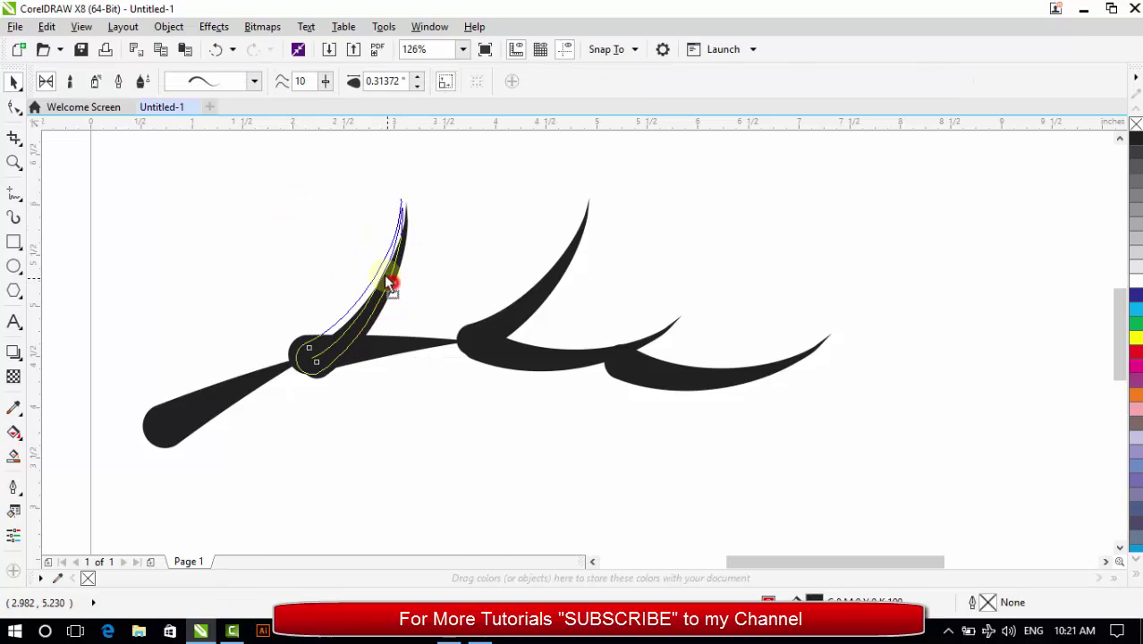
{"action": "left_click_drag", "start_coordinate": [384, 280], "coordinate": [383, 278]}
{"action": "left_click_drag", "start_coordinate": [402, 184], "coordinate": [383, 217]}
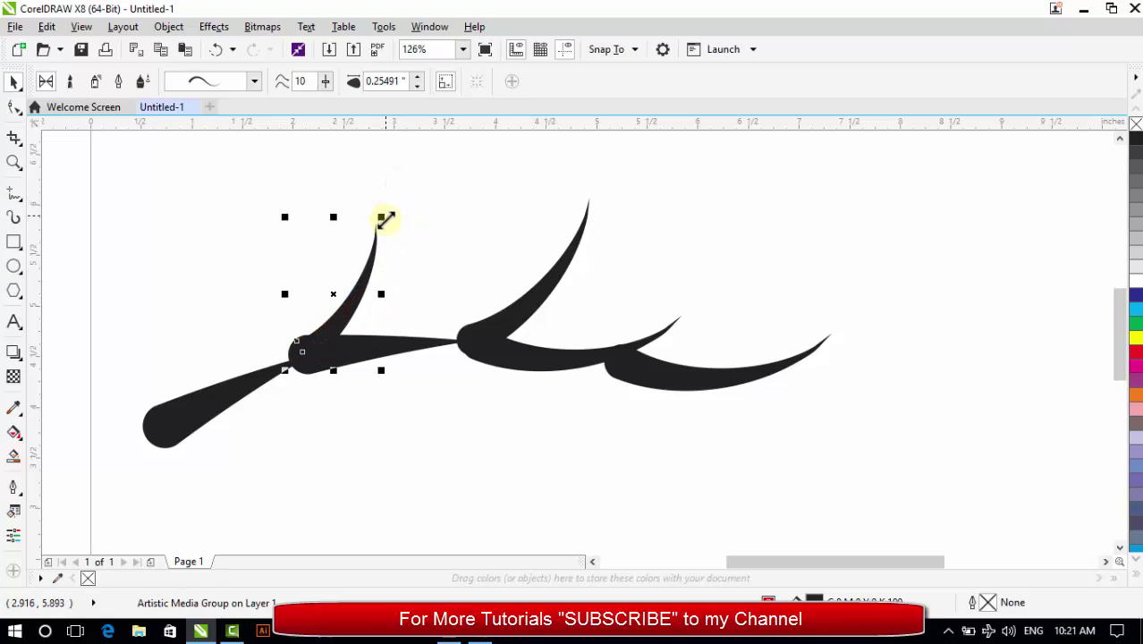
{"action": "left_click_drag", "start_coordinate": [356, 291], "coordinate": [363, 283]}
{"action": "left_click", "coordinate": [425, 288]}
Duplicate the small upward branch beneath the third segment and rotate the copy to about 277.3° so it curves downward
{"action": "left_click", "coordinate": [359, 293]}
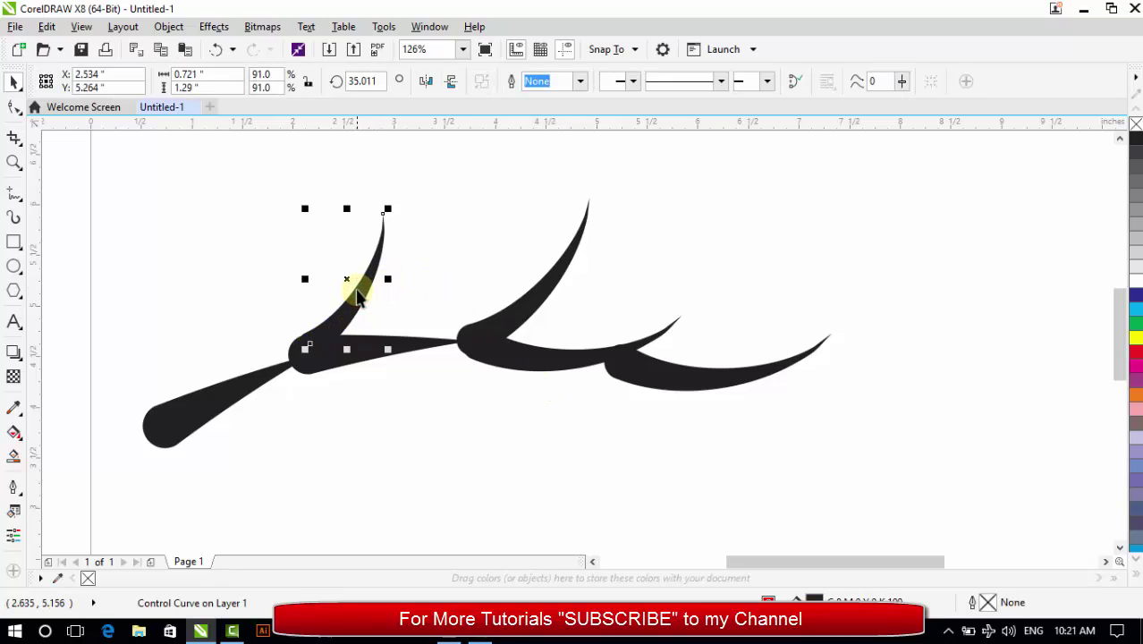
{"action": "left_click", "coordinate": [354, 291]}
{"action": "left_click_drag", "start_coordinate": [337, 287], "coordinate": [539, 408]}
{"action": "left_click", "coordinate": [558, 416]}
{"action": "mouse_move", "coordinate": [592, 326]}
{"action": "left_mouse_down"}
{"action": "mouse_move", "coordinate": [608, 373]}
{"action": "mouse_move", "coordinate": [566, 442]}
{"action": "mouse_move", "coordinate": [572, 456]}
{"action": "left_mouse_up"}
{"action": "left_click", "coordinate": [651, 454]}
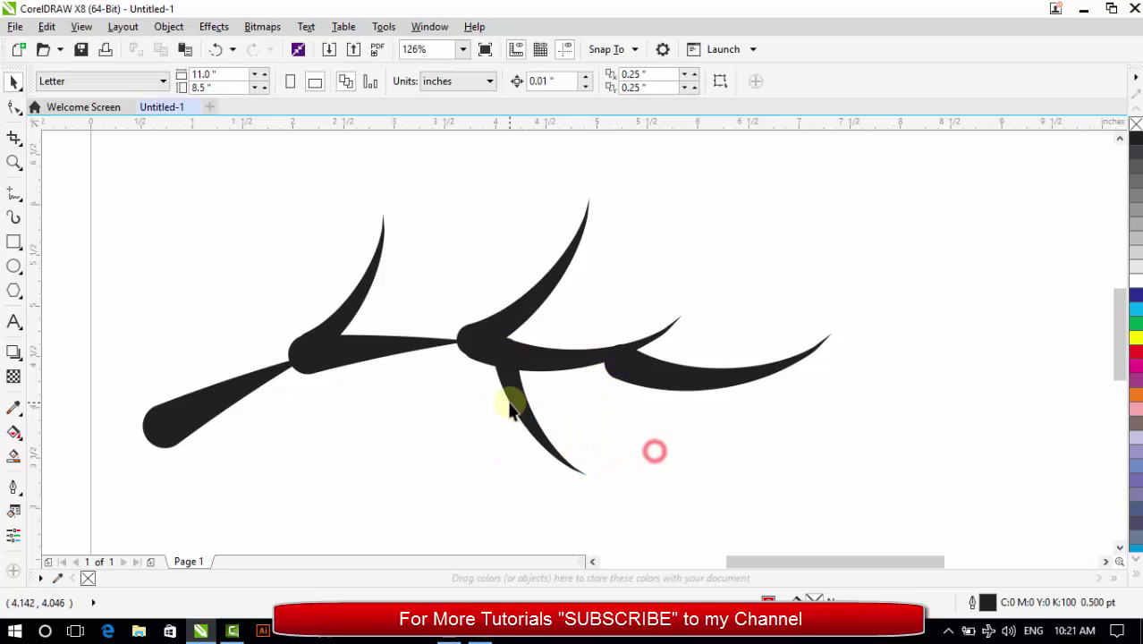
Shift the downward branch toward the middle of the third segment's underside and shrink it to about 70.6% scale
{"action": "left_click", "coordinate": [513, 397]}
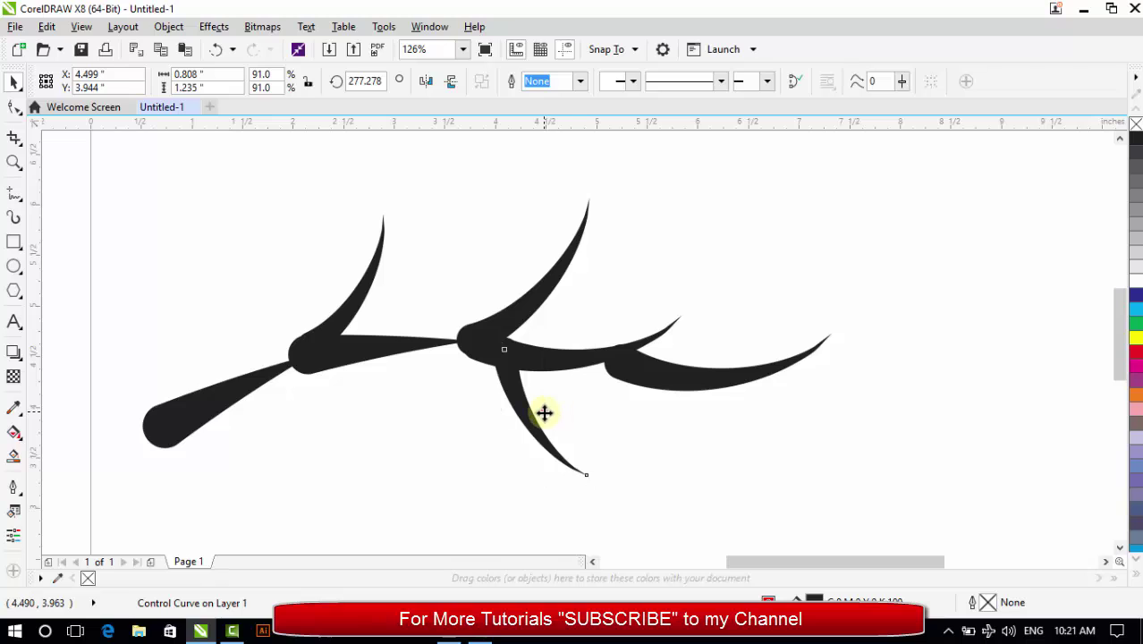
{"action": "left_click_drag", "start_coordinate": [545, 411], "coordinate": [572, 423]}
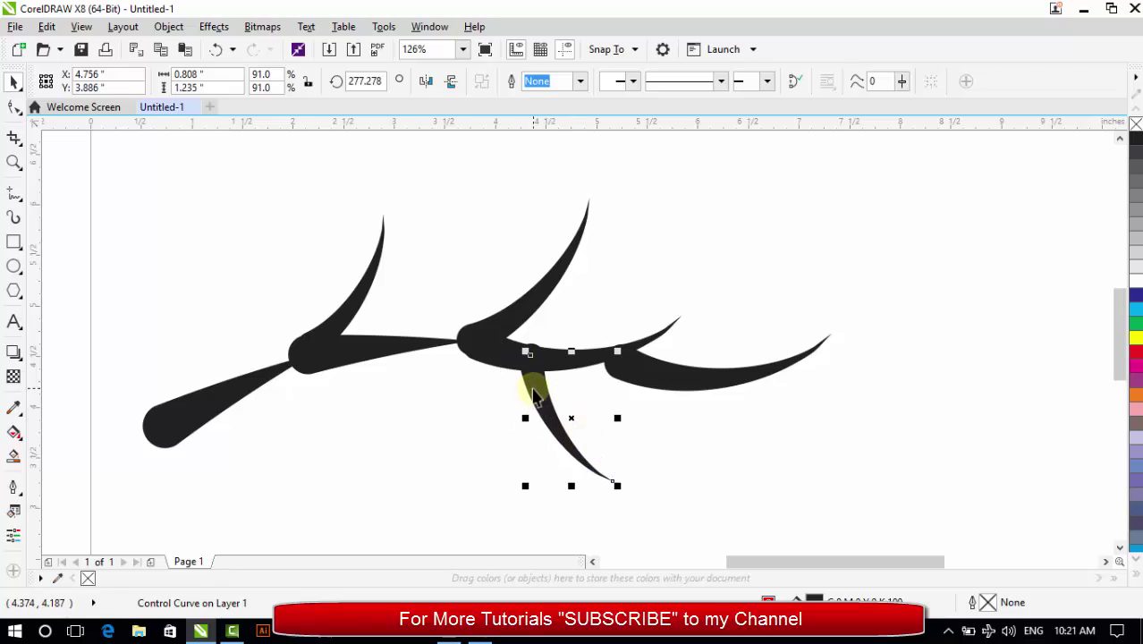
{"action": "left_click", "coordinate": [534, 397]}
{"action": "left_click", "coordinate": [14, 107]}
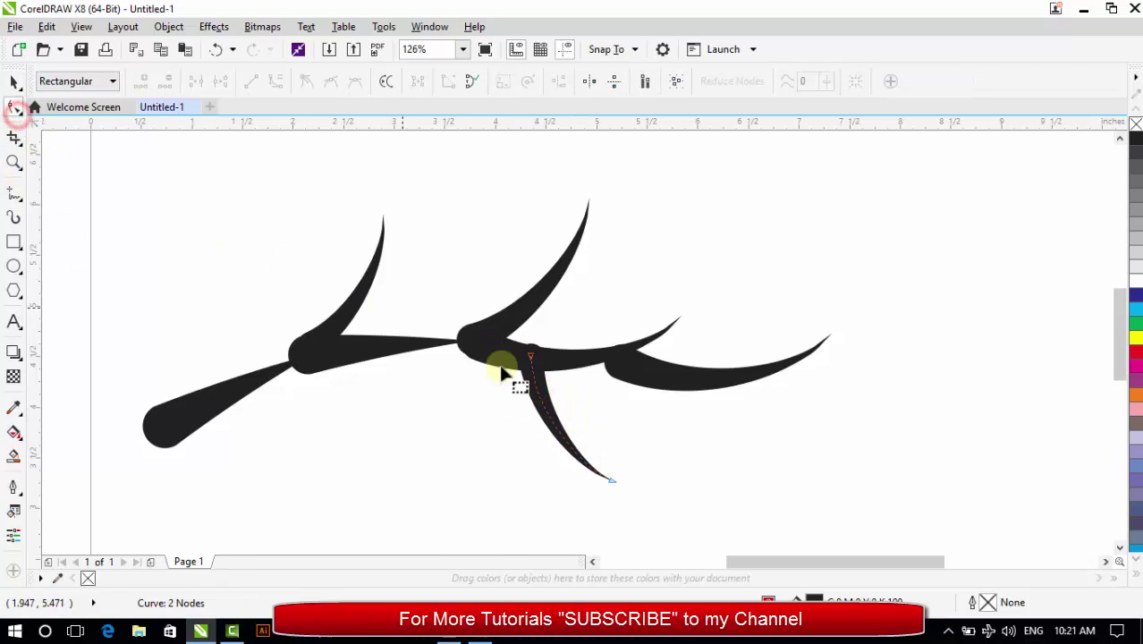
{"action": "key", "text": "space"}
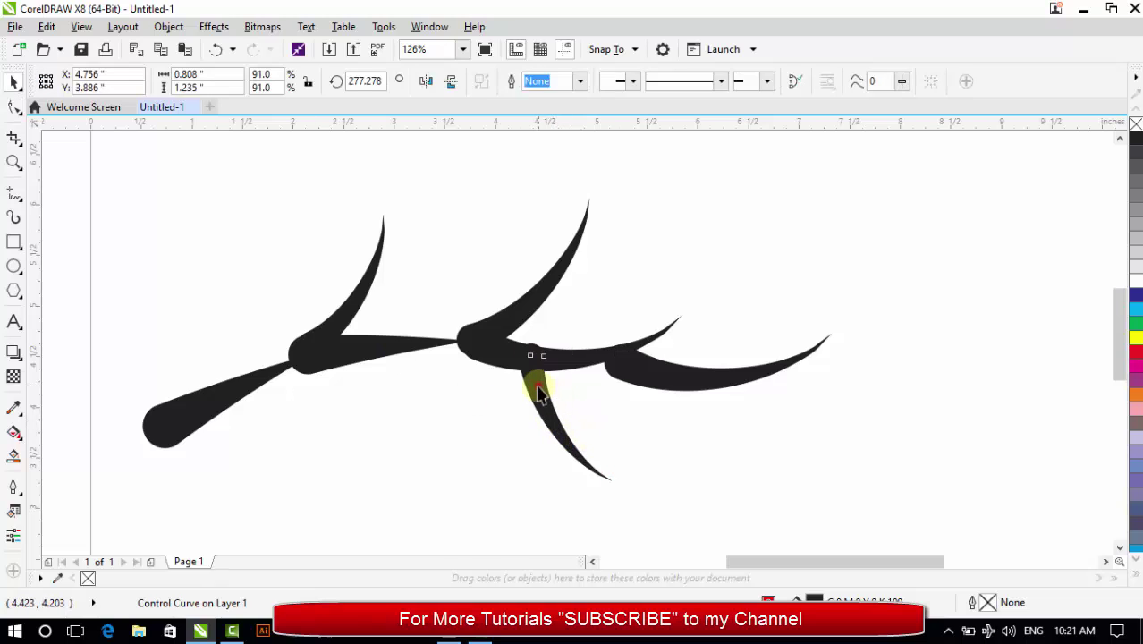
{"action": "left_click", "coordinate": [537, 386]}
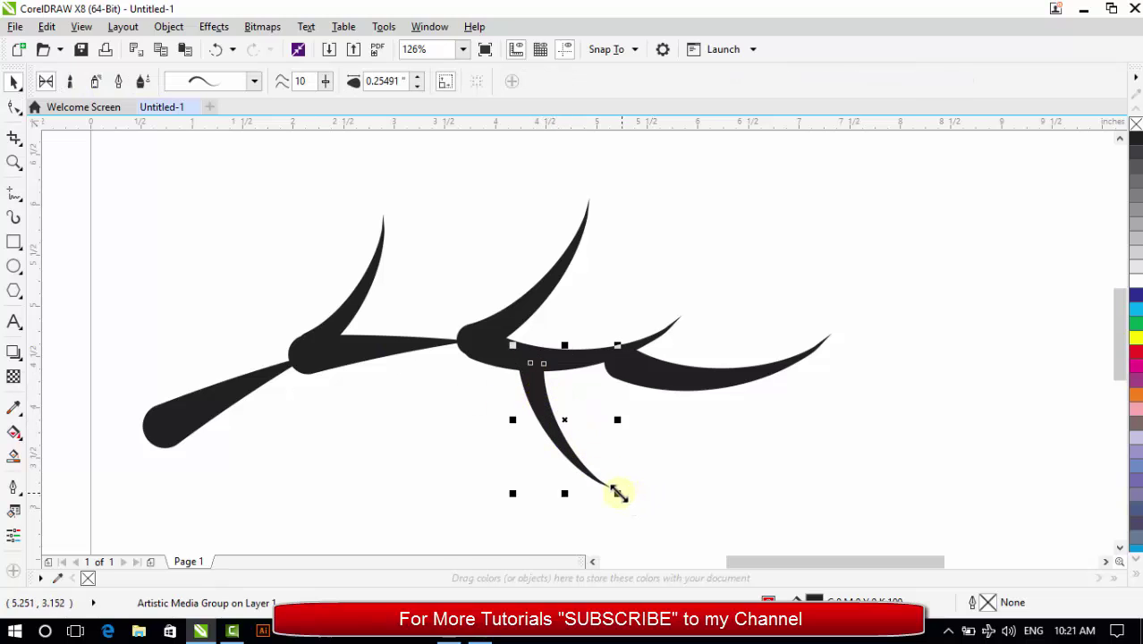
{"action": "left_click_drag", "start_coordinate": [619, 494], "coordinate": [594, 462]}
{"action": "left_click", "coordinate": [641, 475]}
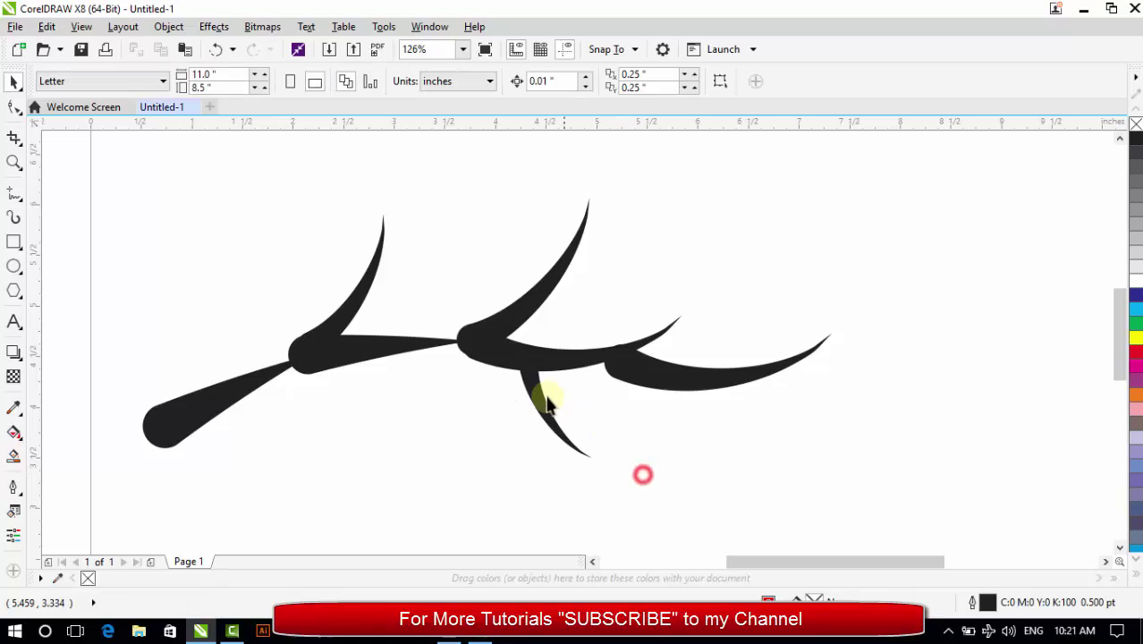
Duplicate the downward branch onto the underside of the end branch, then rotate the copy slightly counterclockwise and tuck its base in
{"action": "left_click", "coordinate": [533, 393]}
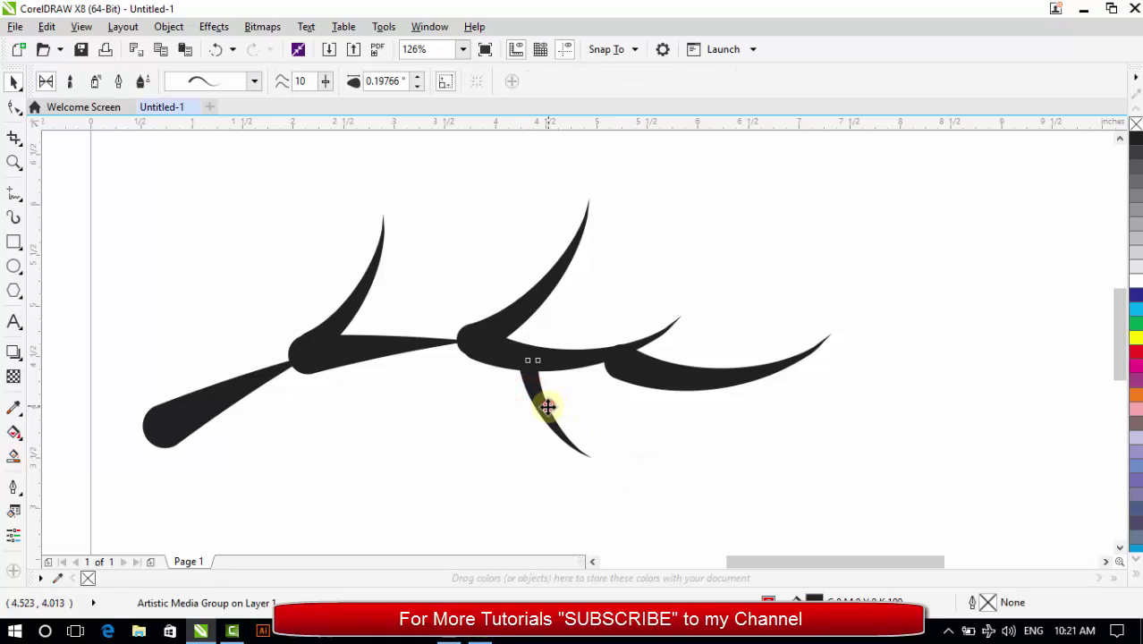
{"action": "mouse_move", "coordinate": [548, 406]}
{"action": "left_mouse_down"}
{"action": "mouse_move", "coordinate": [717, 439]}
{"action": "mouse_move", "coordinate": [745, 439]}
{"action": "mouse_move", "coordinate": [741, 431]}
{"action": "left_mouse_up"}
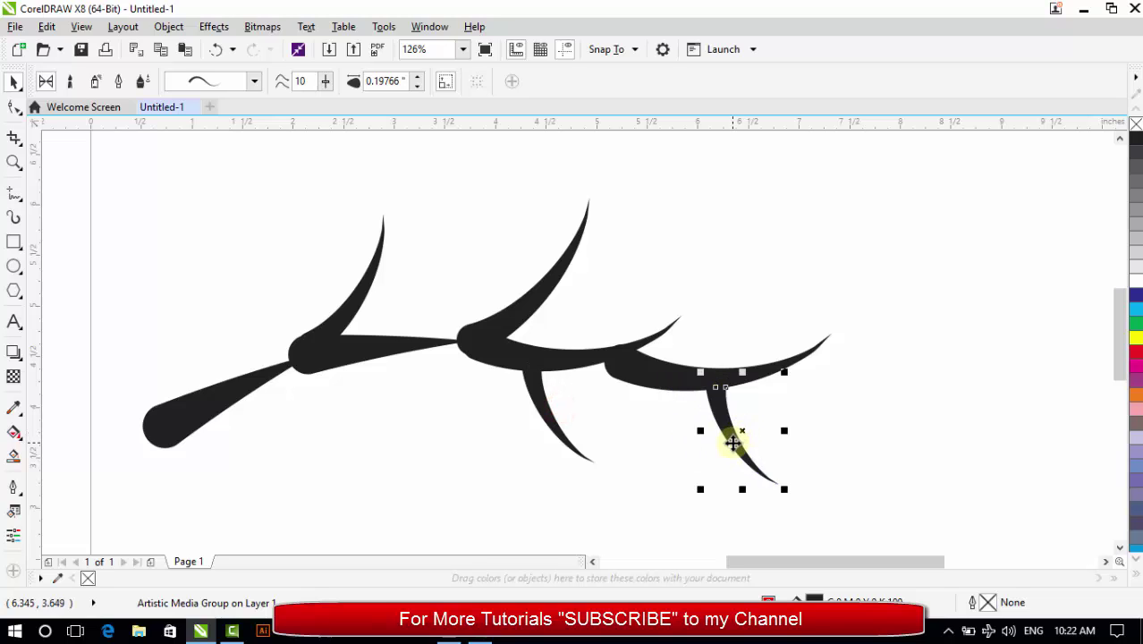
{"action": "left_click", "coordinate": [732, 442]}
{"action": "left_click_drag", "start_coordinate": [694, 378], "coordinate": [687, 385]}
{"action": "left_click", "coordinate": [706, 467]}
{"action": "left_click", "coordinate": [735, 435]}
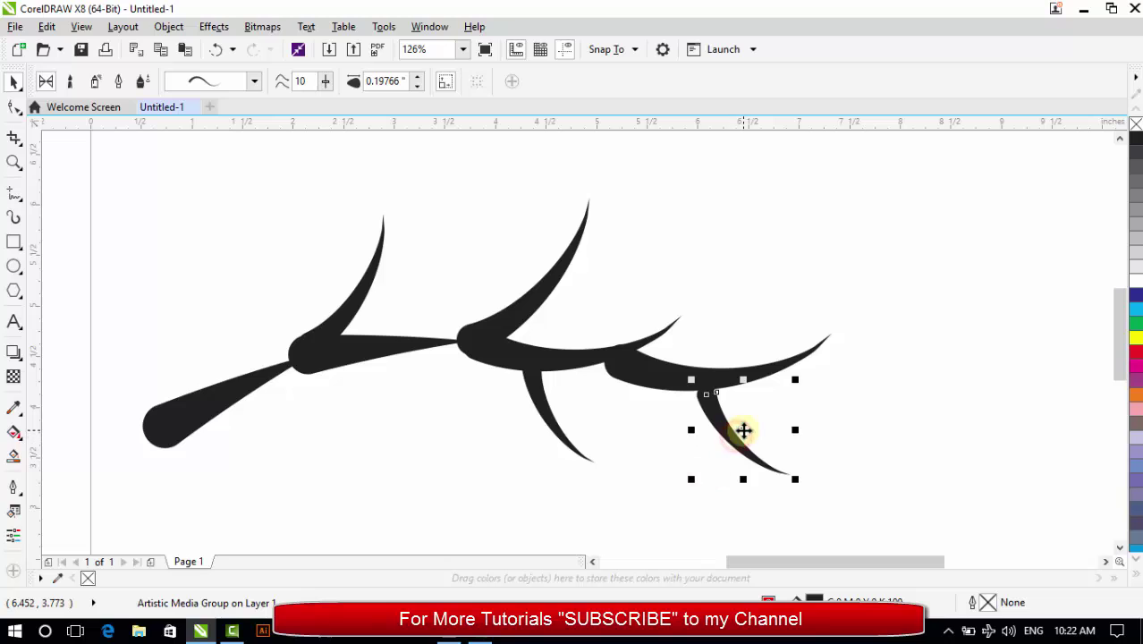
{"action": "left_click_drag", "start_coordinate": [744, 430], "coordinate": [737, 419]}
Rotate the downward branch under the third segment to about 291.7° and tuck its base up into the segment
{"action": "left_click", "coordinate": [561, 445]}
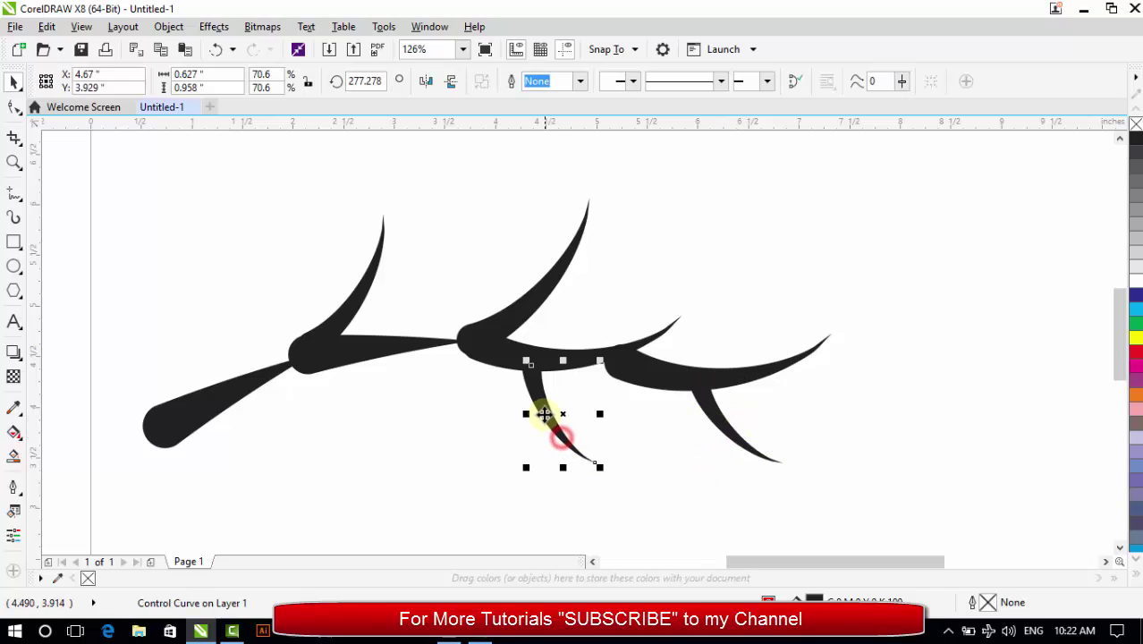
{"action": "left_click", "coordinate": [544, 408]}
{"action": "left_click", "coordinate": [527, 371]}
{"action": "left_click", "coordinate": [531, 386]}
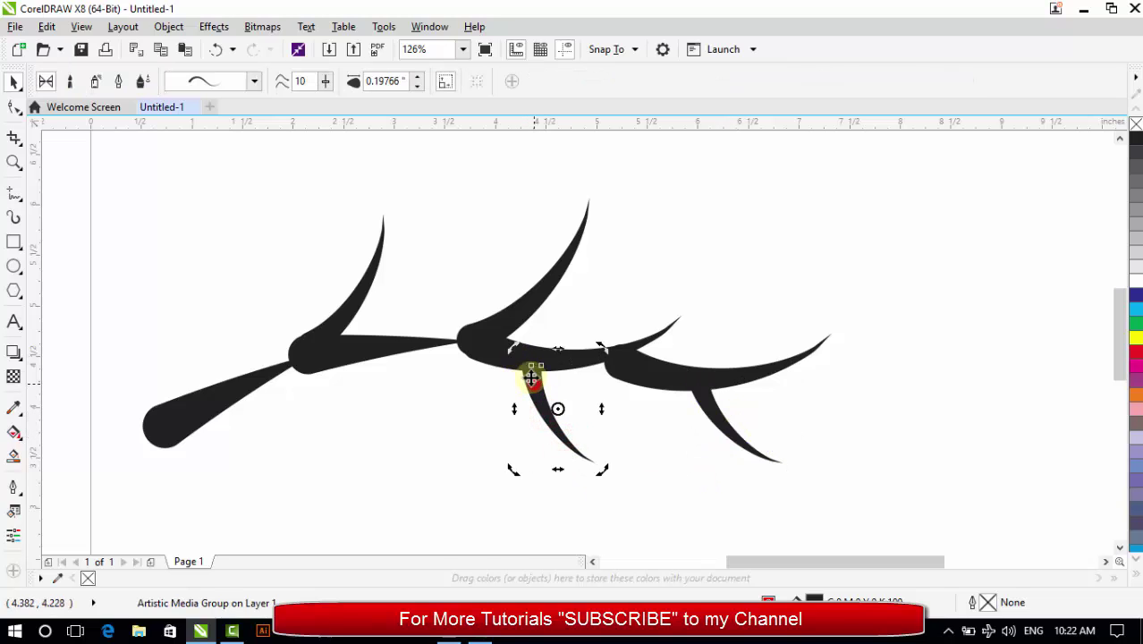
{"action": "left_click_drag", "start_coordinate": [503, 356], "coordinate": [501, 368]}
{"action": "left_click", "coordinate": [554, 488]}
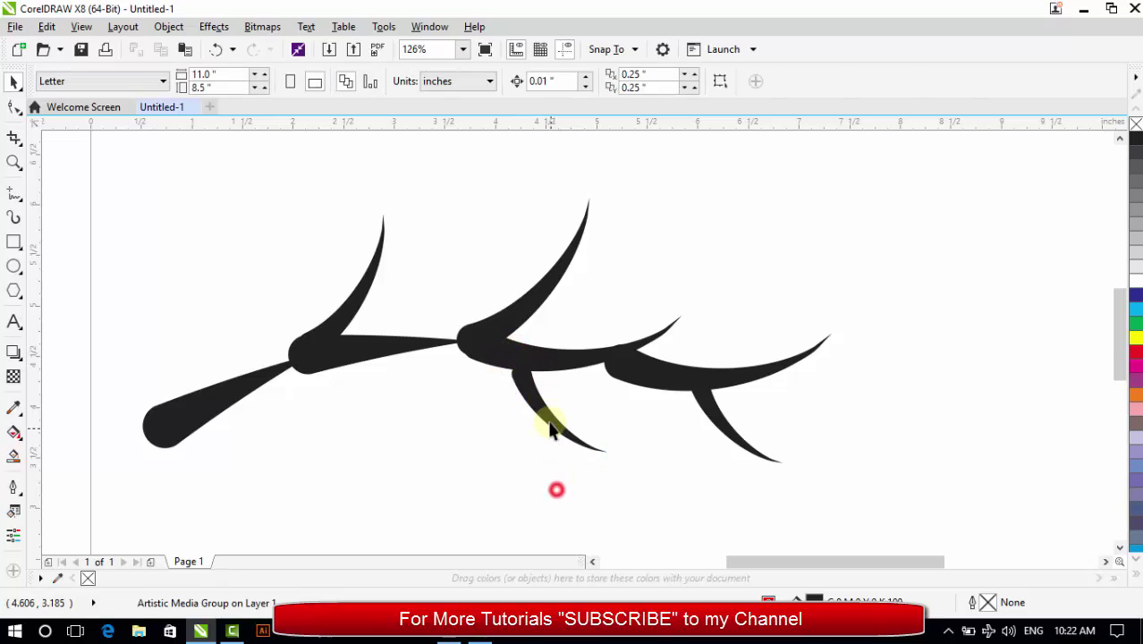
{"action": "left_click", "coordinate": [549, 416]}
{"action": "left_click_drag", "start_coordinate": [564, 409], "coordinate": [571, 401]}
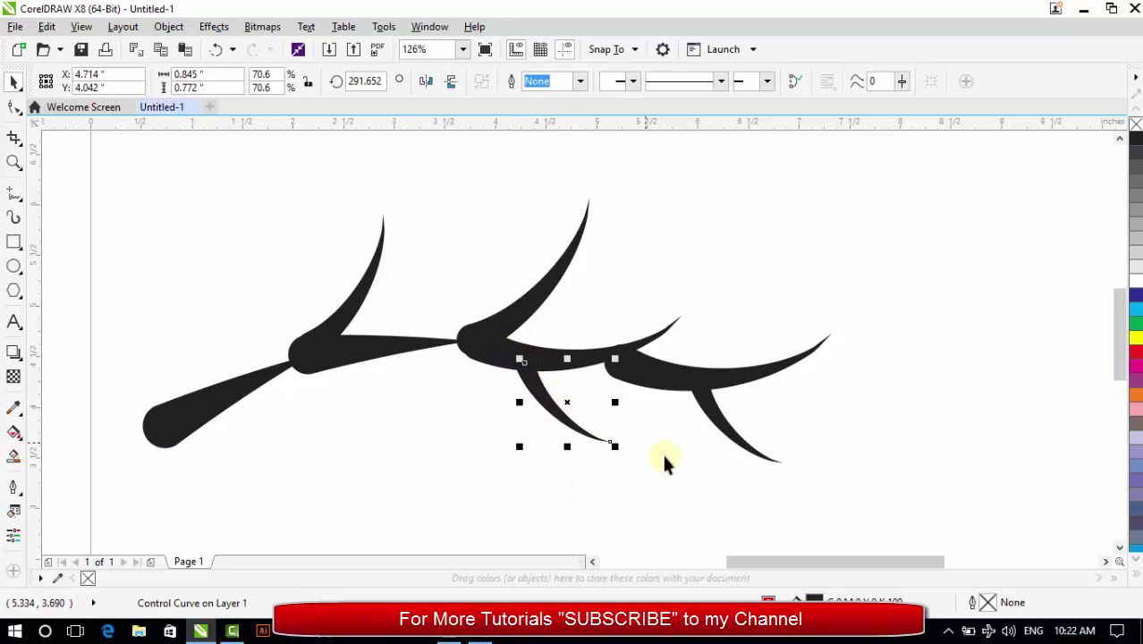
{"action": "left_click", "coordinate": [728, 463]}
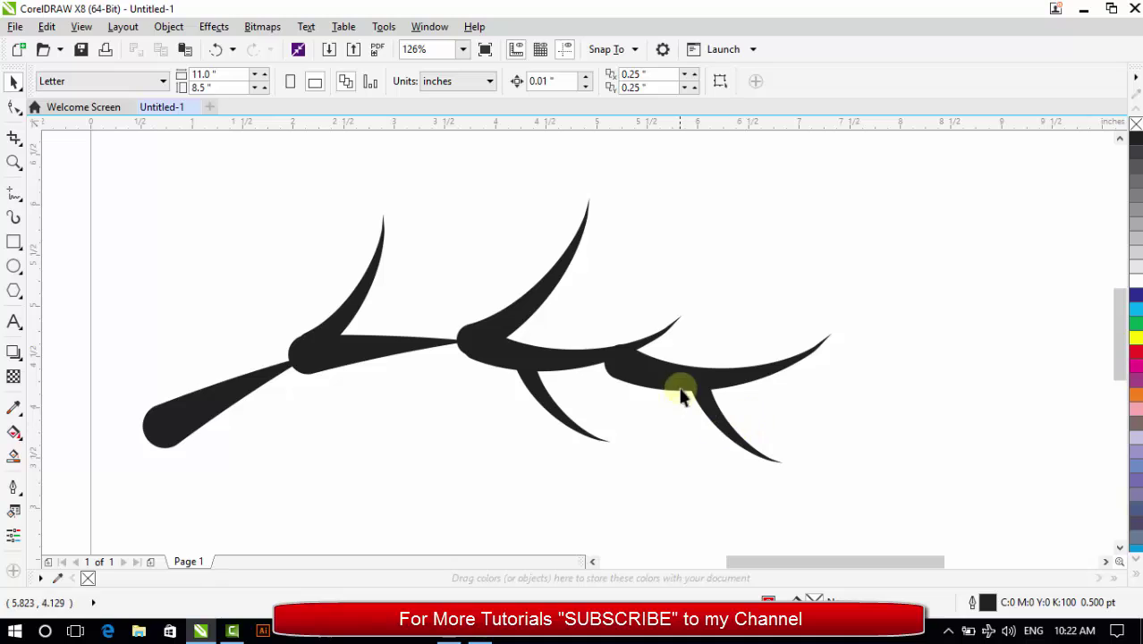
Duplicate the tall upward branch onto the upper side of the end branch and scale the copy down
{"action": "mouse_move", "coordinate": [557, 284]}
{"action": "left_mouse_down"}
{"action": "mouse_move", "coordinate": [824, 302]}
{"action": "mouse_move", "coordinate": [808, 304]}
{"action": "left_mouse_up"}
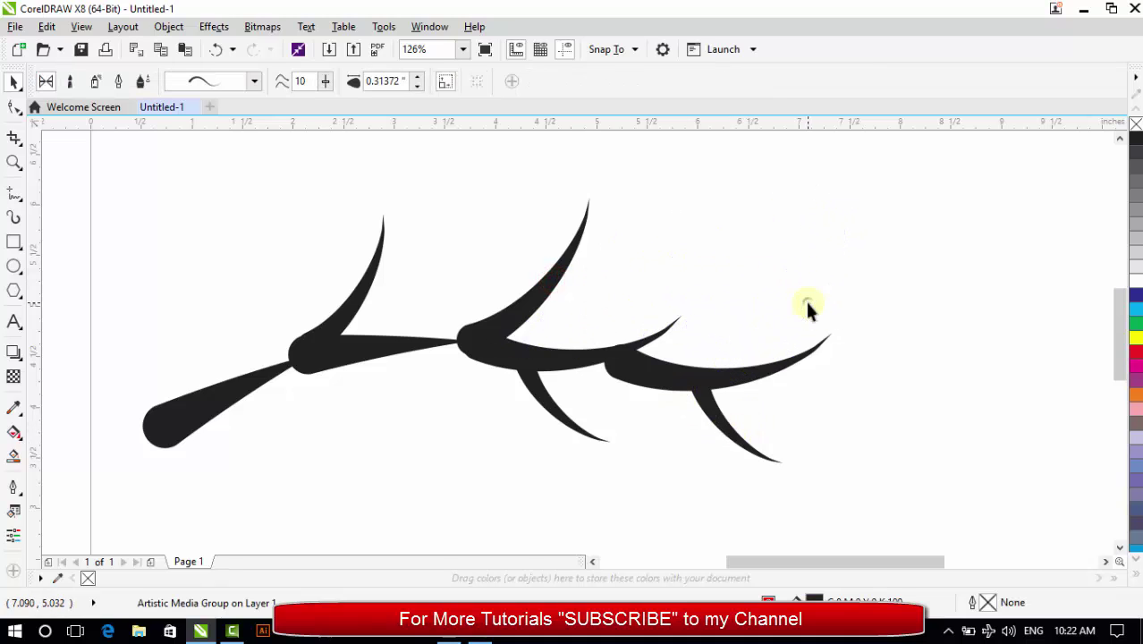
{"action": "left_click_drag", "start_coordinate": [849, 214], "coordinate": [800, 271]}
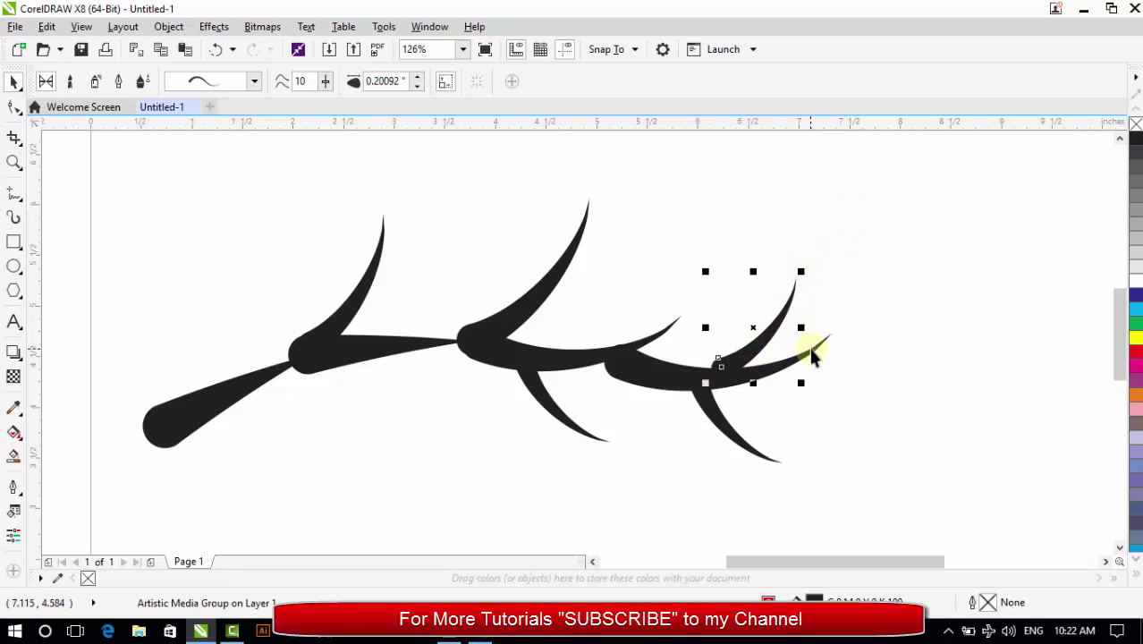
Rotate the curved end branch slightly clockwise
{"action": "left_click", "coordinate": [812, 354]}
{"action": "left_click", "coordinate": [816, 357]}
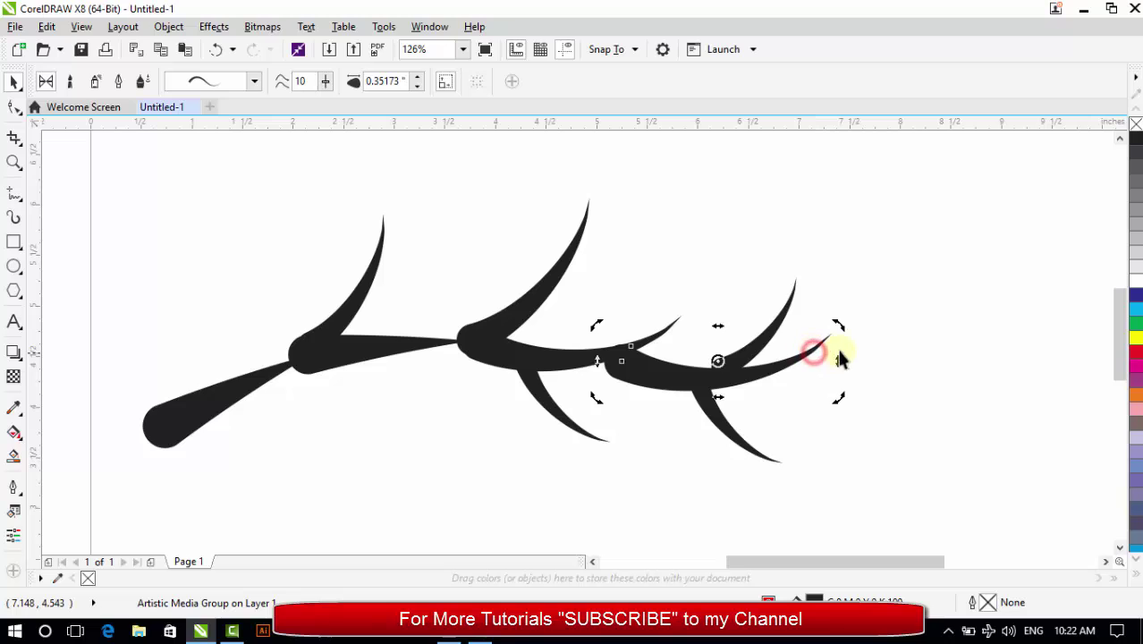
{"action": "left_click_drag", "start_coordinate": [836, 327], "coordinate": [840, 351]}
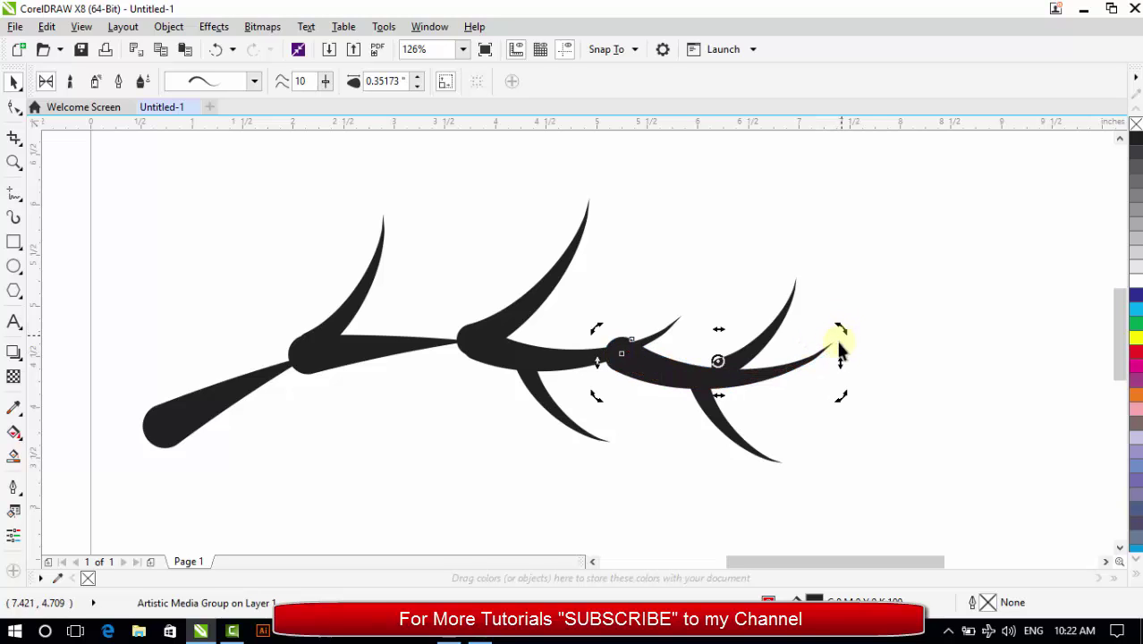
Shift the curved end branch slightly right and down and reposition the small upward branch along its upper edge
{"action": "left_click_drag", "start_coordinate": [752, 383], "coordinate": [766, 391]}
{"action": "left_click", "coordinate": [754, 358]}
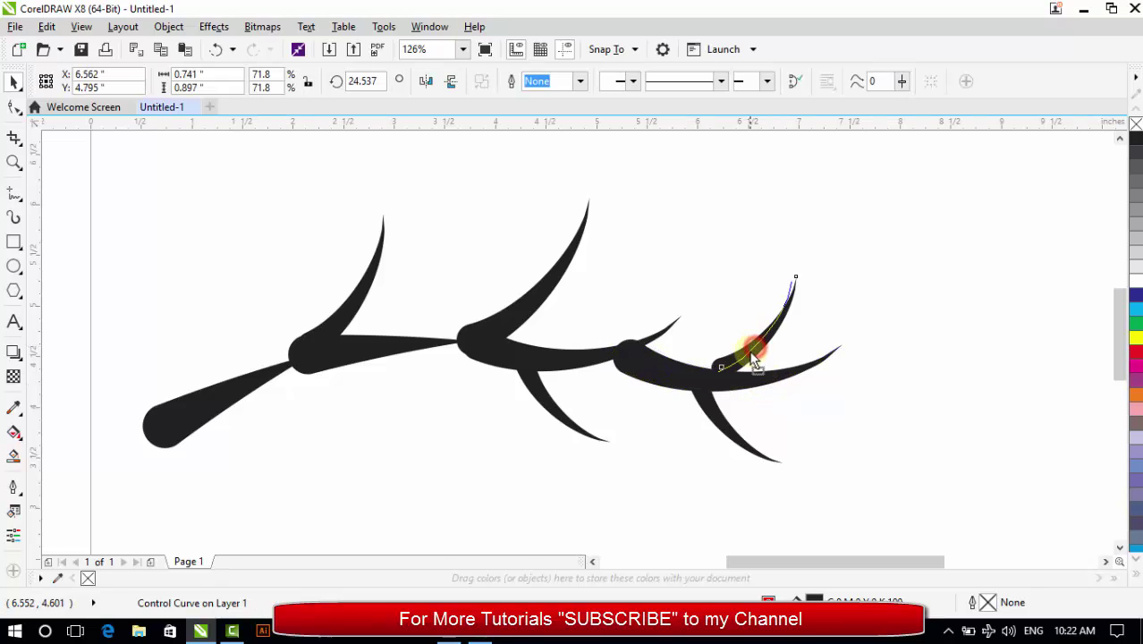
{"action": "left_click", "coordinate": [739, 352]}
{"action": "left_click", "coordinate": [849, 401]}
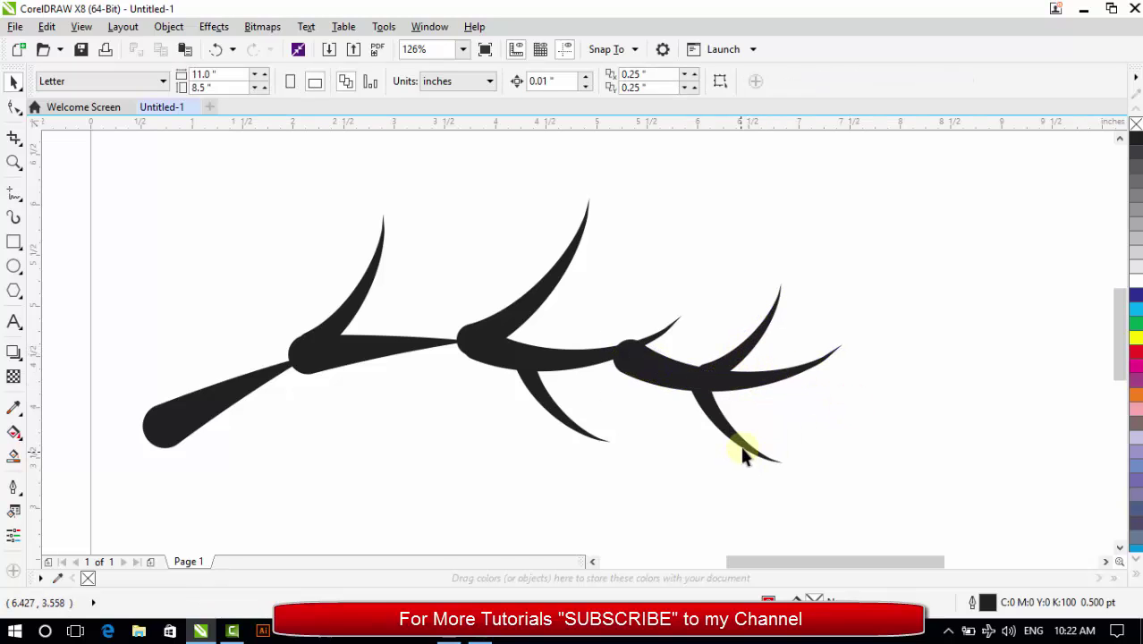
{"action": "left_click", "coordinate": [747, 354]}
{"action": "left_click_drag", "start_coordinate": [747, 335], "coordinate": [798, 329]}
{"action": "left_click", "coordinate": [920, 307]}
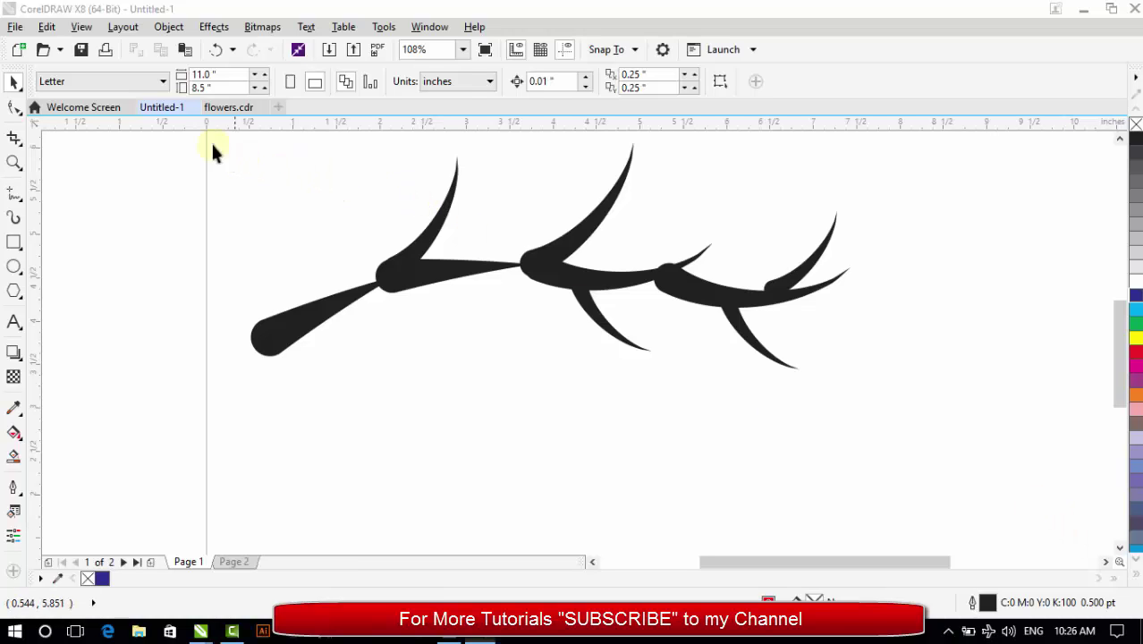
Break all the artistic media strokes of the branch apart into filled shapes and control curves
{"action": "left_click_drag", "start_coordinate": [199, 134], "coordinate": [913, 460]}
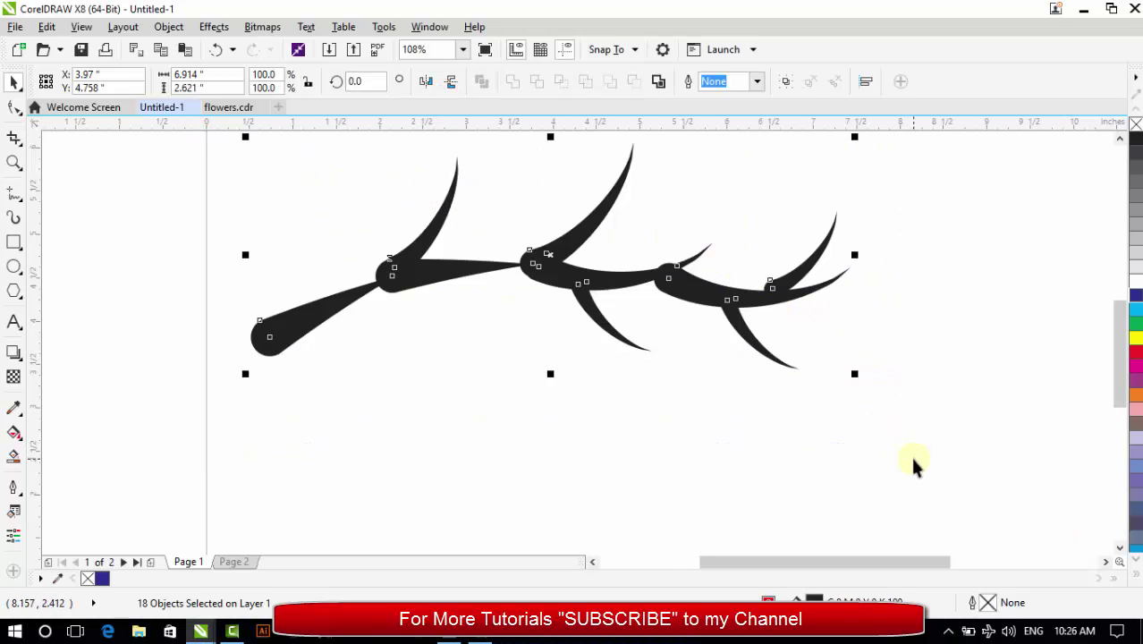
{"action": "left_click", "coordinate": [170, 27]}
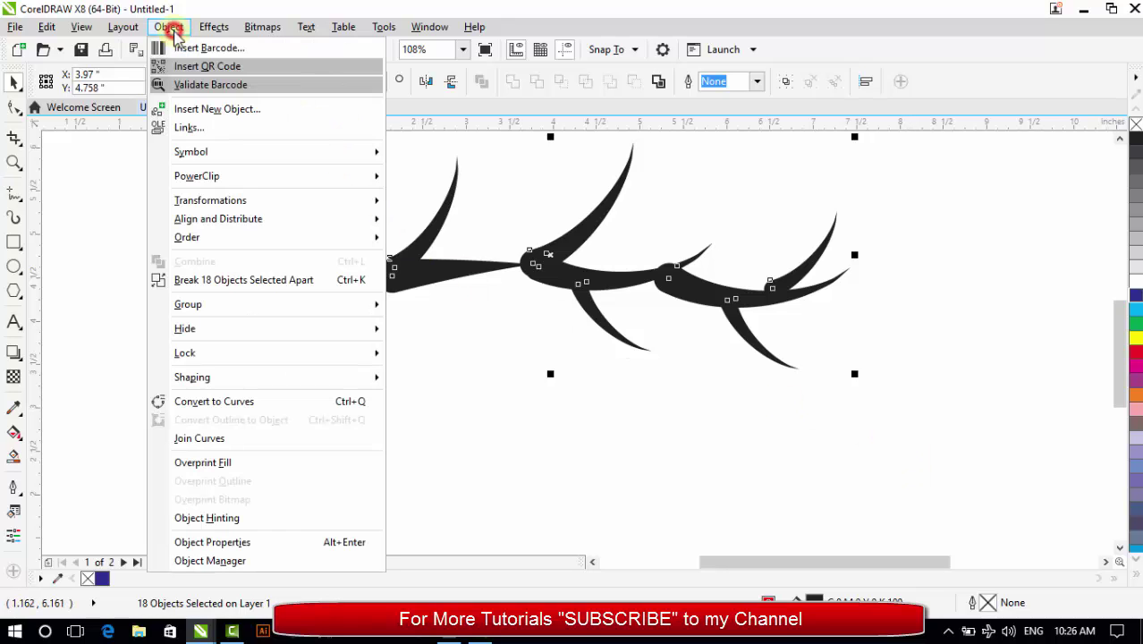
{"action": "left_click", "coordinate": [231, 283]}
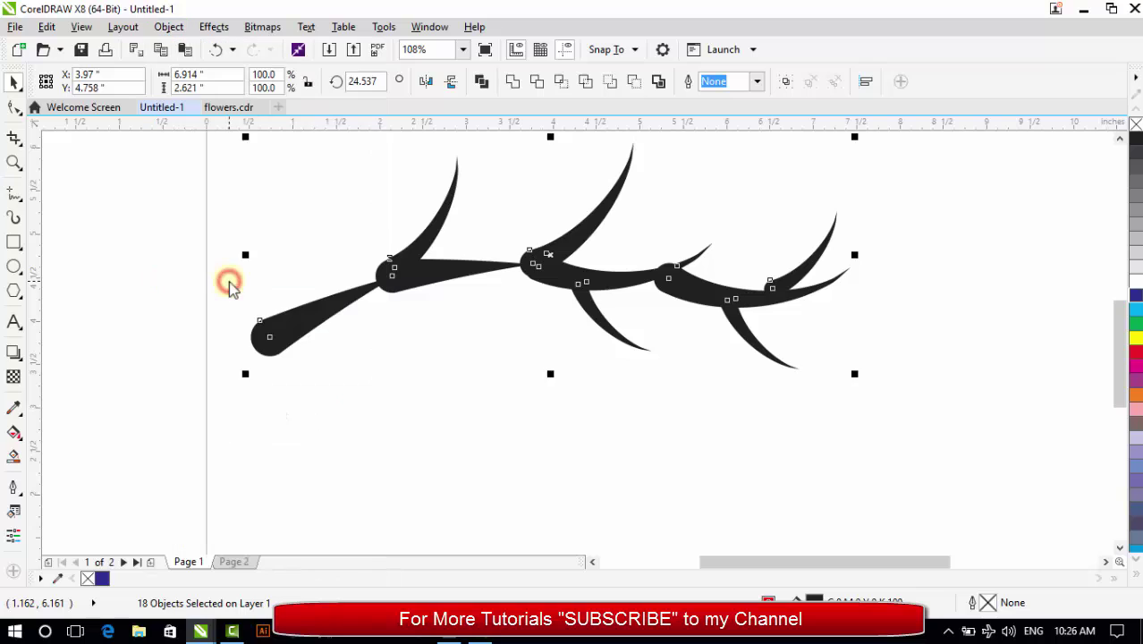
{"action": "left_click", "coordinate": [347, 354]}
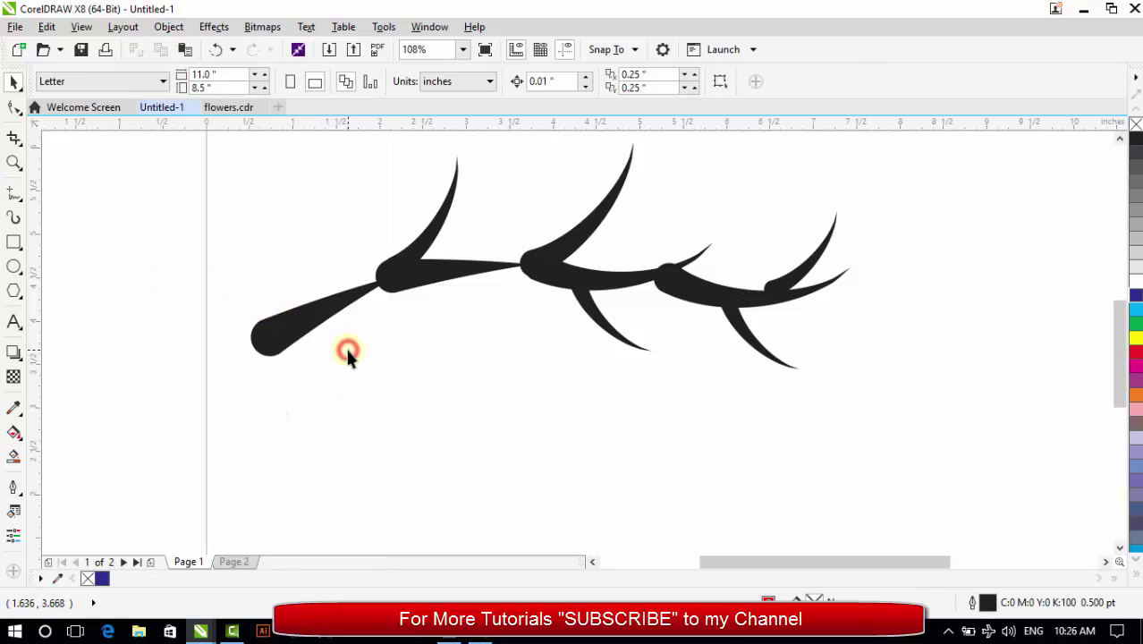
Give the base segment's control curve a white outline and delete that curve
{"action": "left_click", "coordinate": [302, 325]}
{"action": "right_click", "coordinate": [1136, 283]}
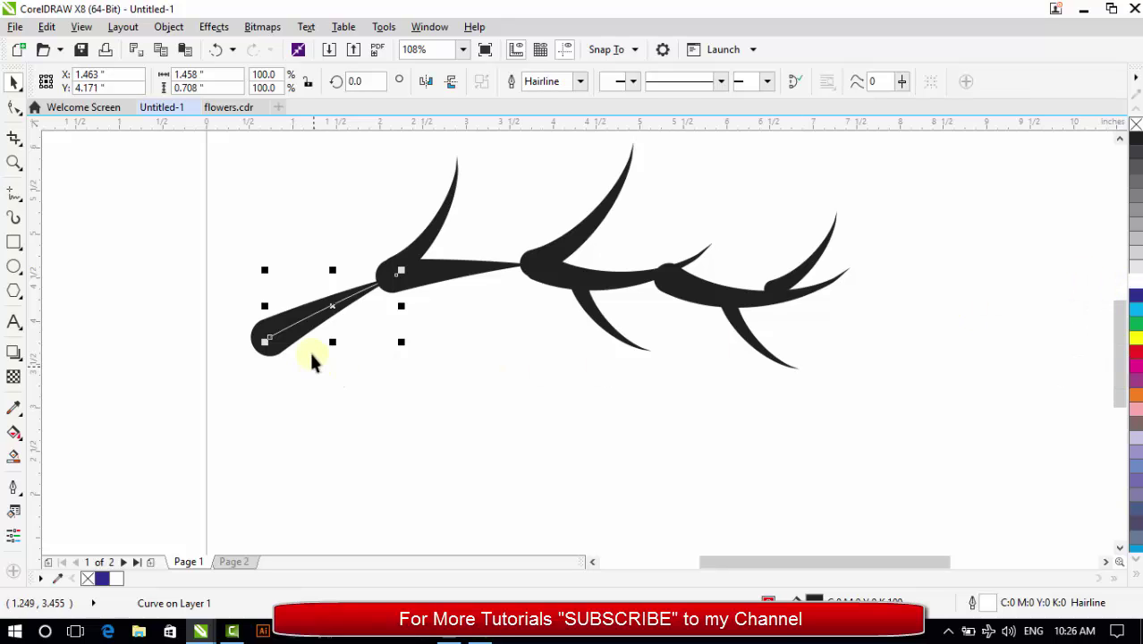
{"action": "right_click", "coordinate": [319, 311]}
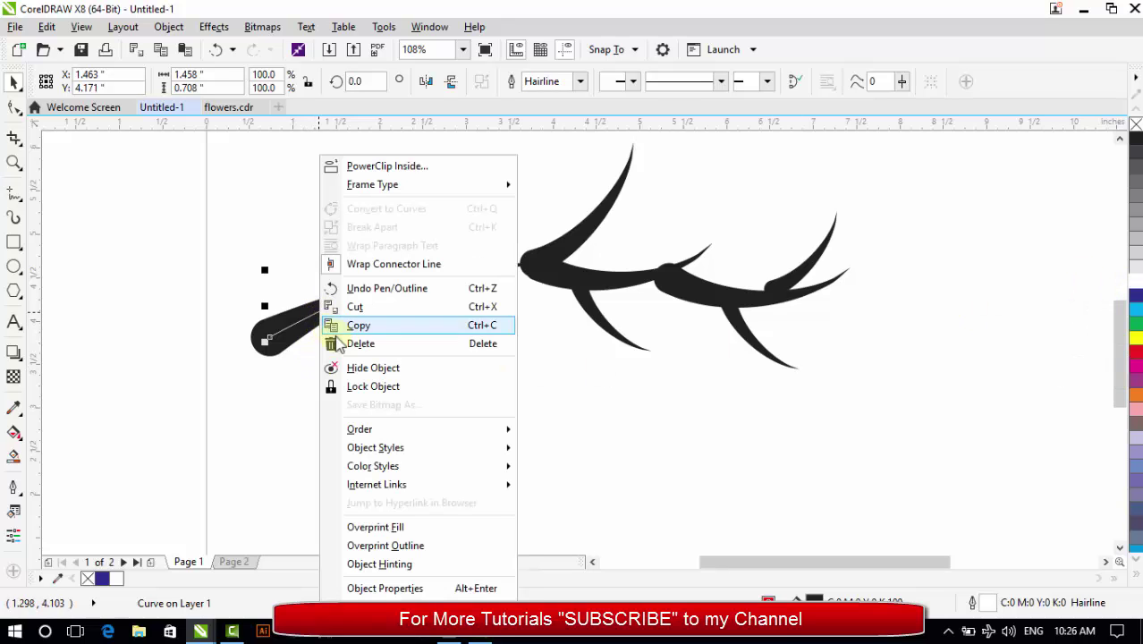
{"action": "left_click", "coordinate": [358, 324]}
{"action": "left_click", "coordinate": [358, 346]}
Delete the control curves inside the second segment and the two tall upward branches
{"action": "left_click", "coordinate": [427, 272]}
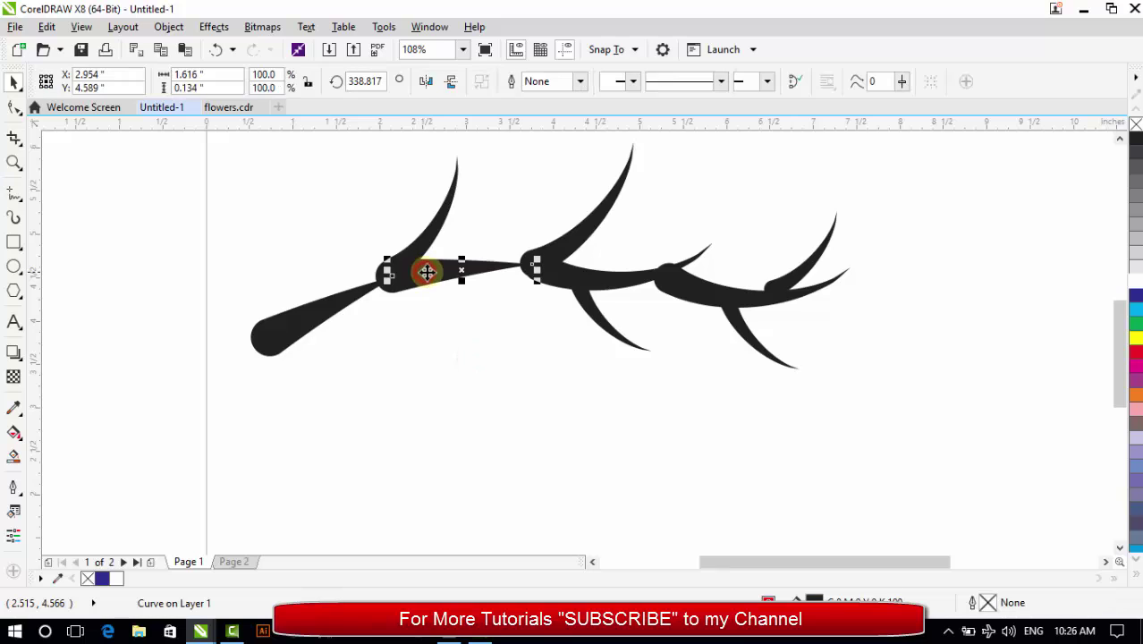
{"action": "left_click", "coordinate": [417, 253]}
{"action": "left_click", "coordinate": [428, 250]}
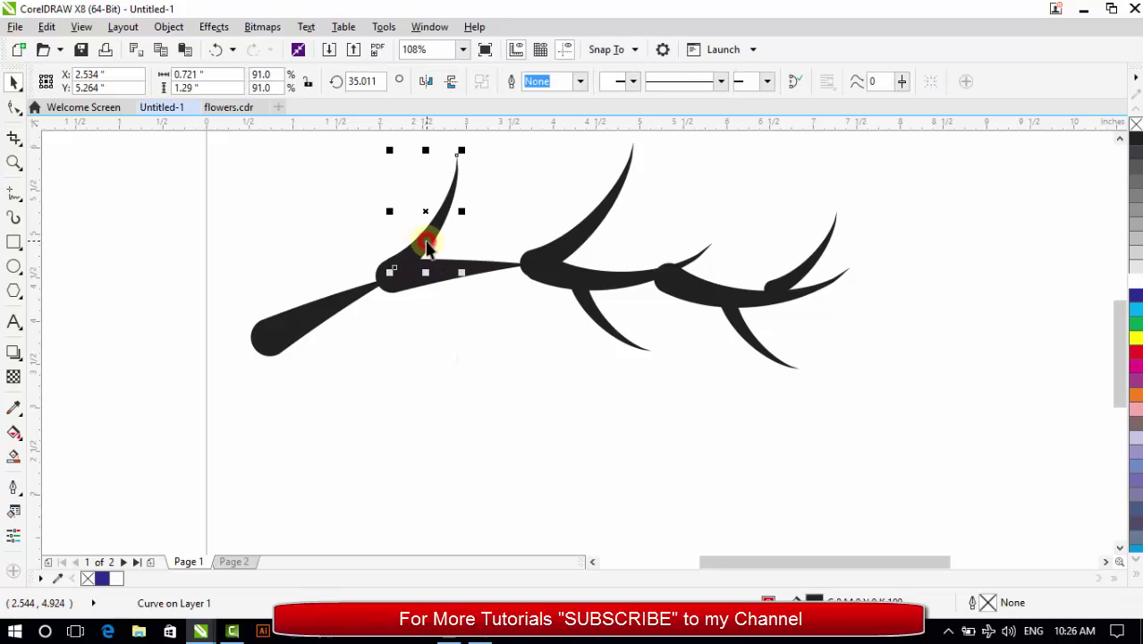
{"action": "left_click", "coordinate": [429, 250]}
{"action": "left_click", "coordinate": [574, 243]}
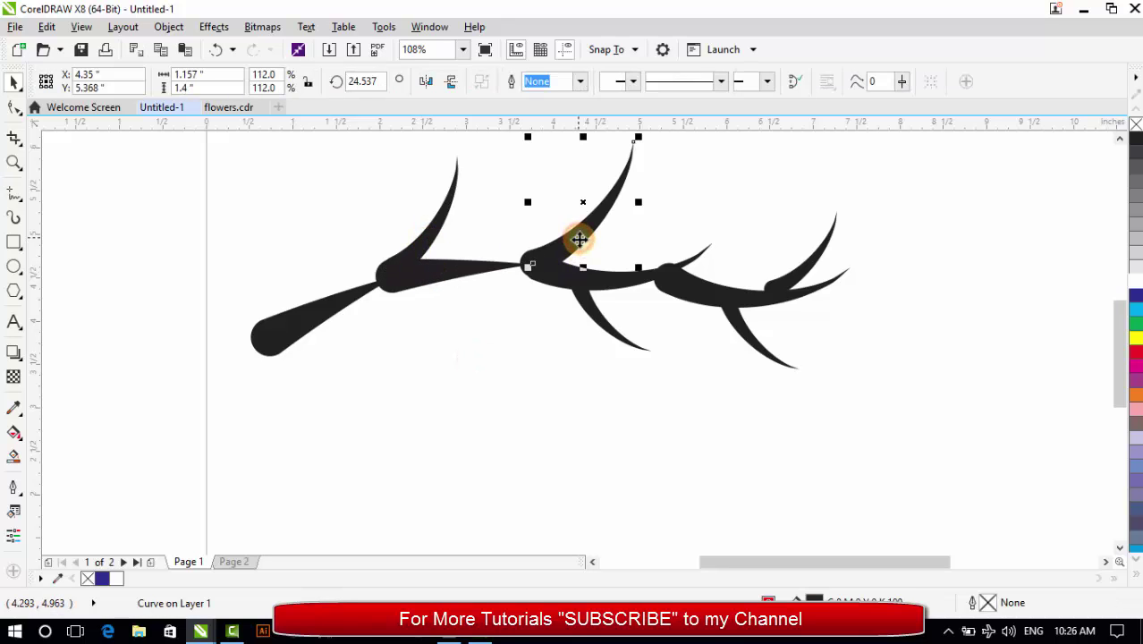
Delete the third segment's filled shape and undo the deletion
{"action": "left_click", "coordinate": [586, 280]}
{"action": "left_click", "coordinate": [586, 280]}
{"action": "key", "text": "Delete"}
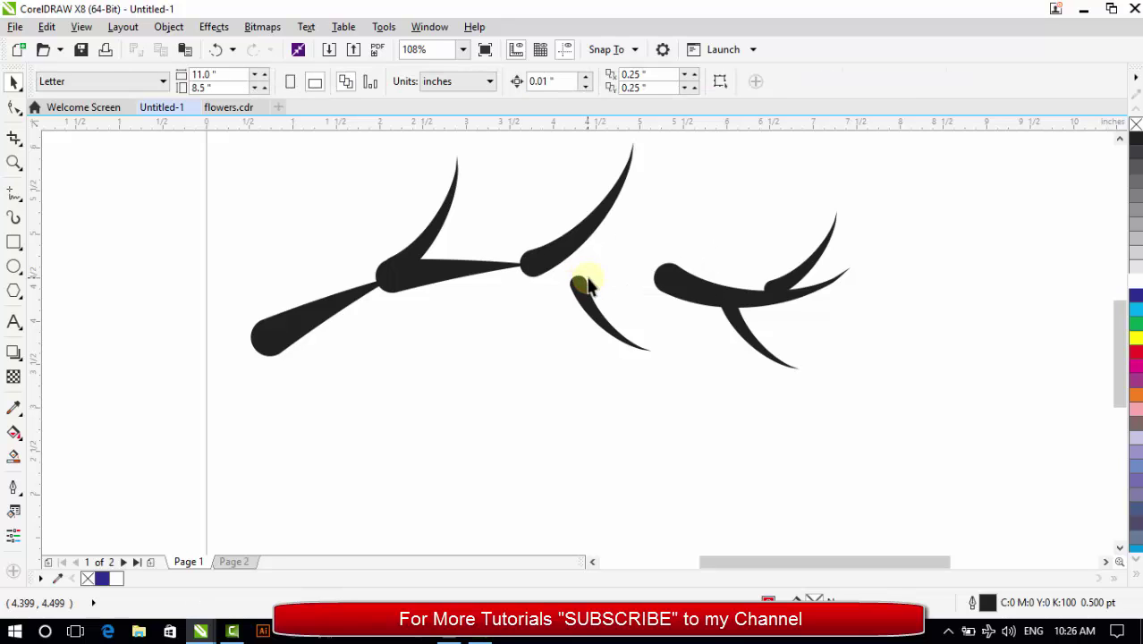
{"action": "left_click", "coordinate": [215, 50]}
{"action": "left_click", "coordinate": [556, 400]}
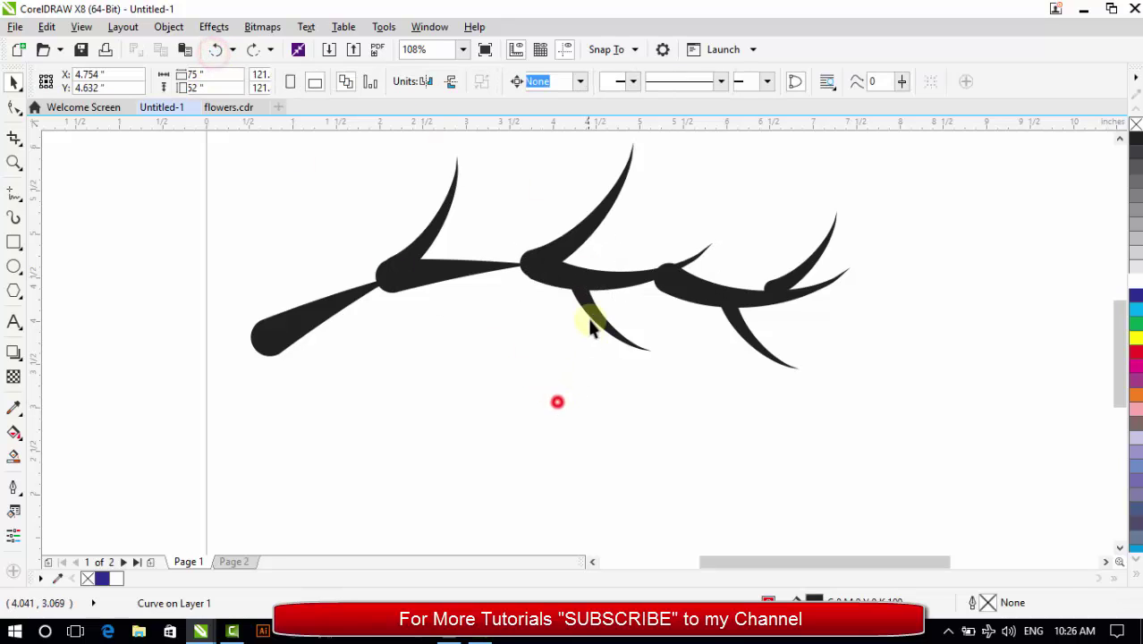
Delete the control curves inside the third segment and the downward branch beneath it
{"action": "left_click", "coordinate": [599, 282]}
{"action": "left_click", "coordinate": [598, 294]}
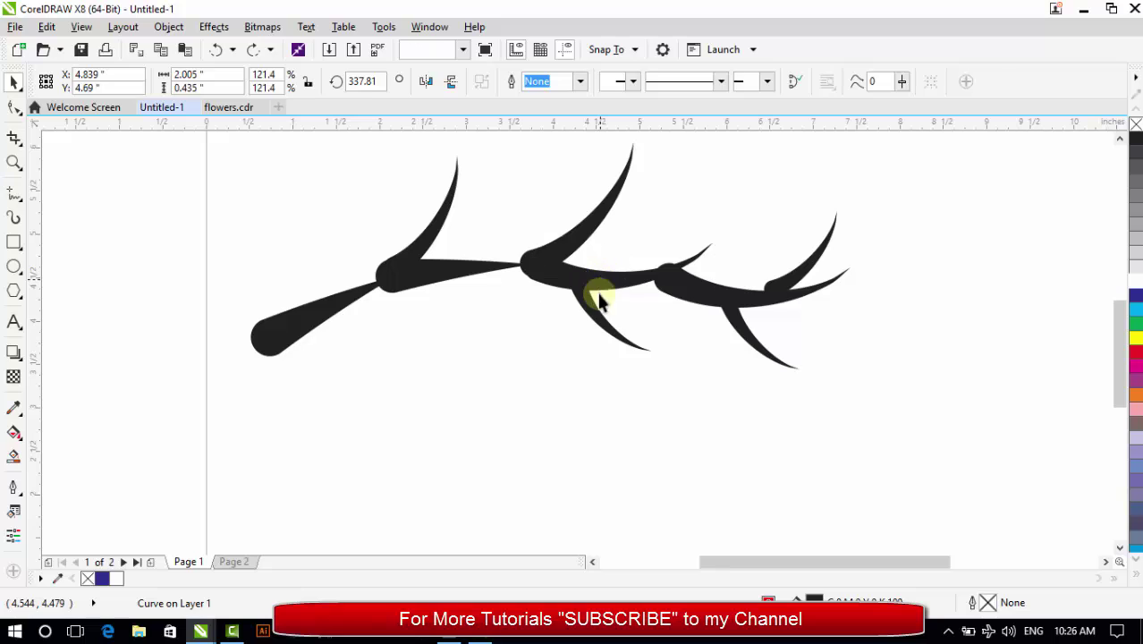
{"action": "left_click", "coordinate": [595, 314]}
{"action": "left_click", "coordinate": [611, 319]}
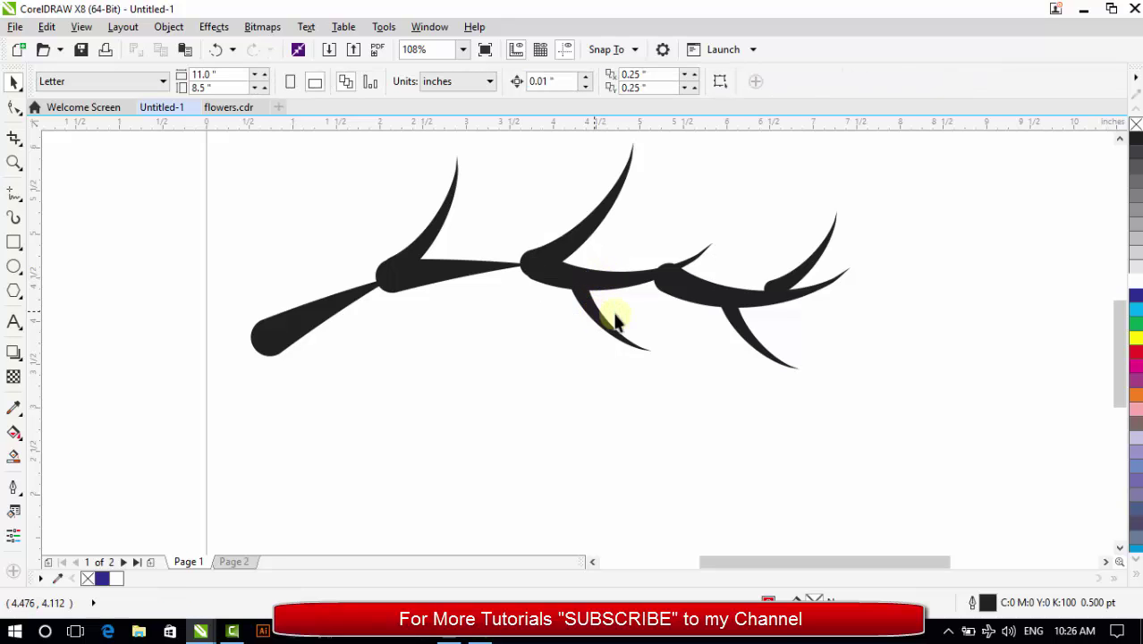
Delete the control curves inside the curved end branch, its downward branch and its small upward branch
{"action": "left_click", "coordinate": [722, 297]}
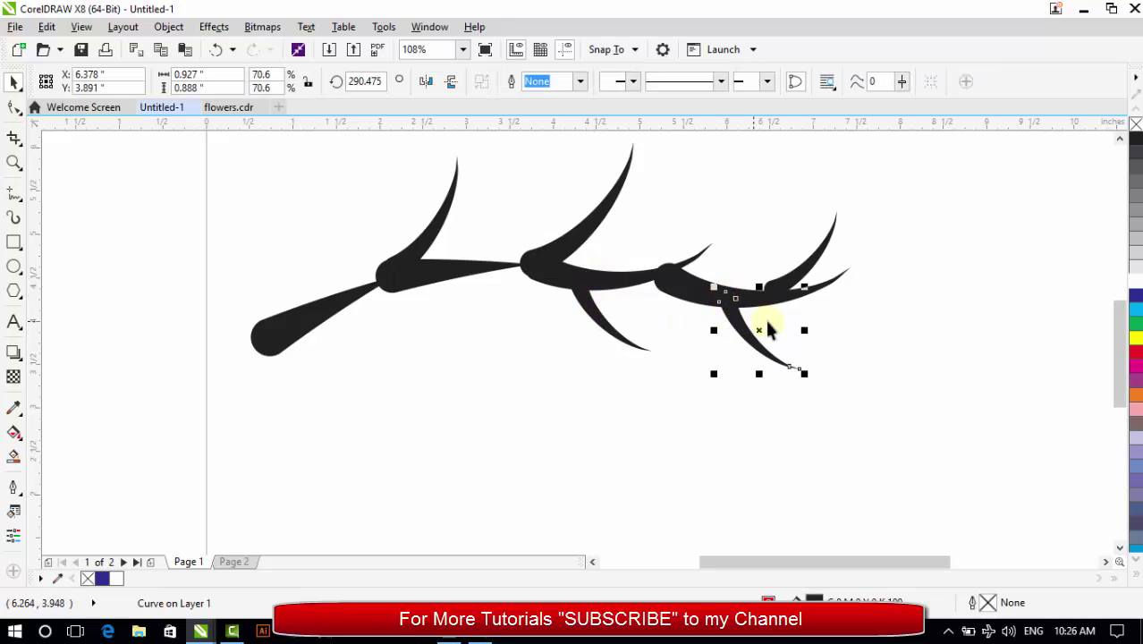
{"action": "left_click", "coordinate": [807, 324]}
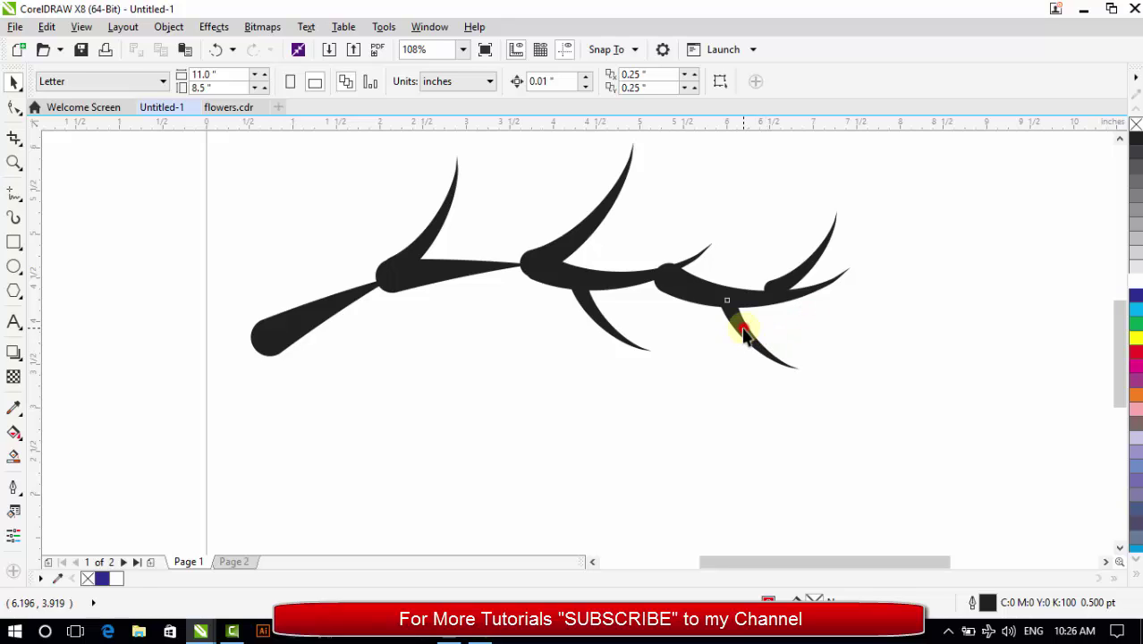
{"action": "left_click", "coordinate": [742, 331]}
{"action": "left_click", "coordinate": [722, 306]}
{"action": "left_click", "coordinate": [706, 297]}
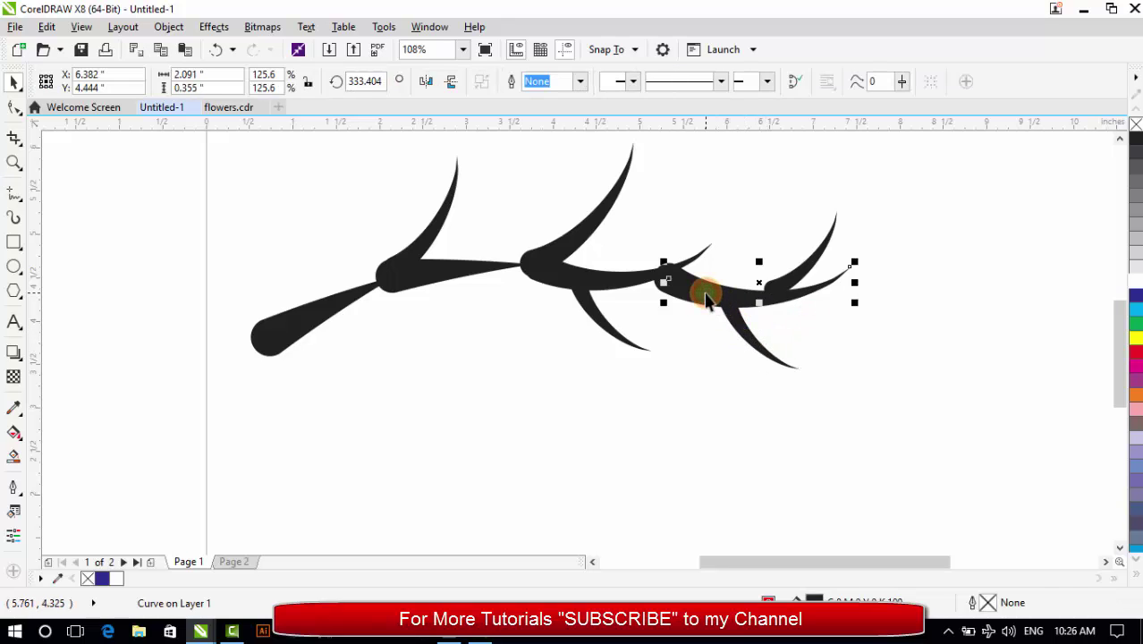
{"action": "key", "text": "Escape"}
{"action": "left_click", "coordinate": [796, 277]}
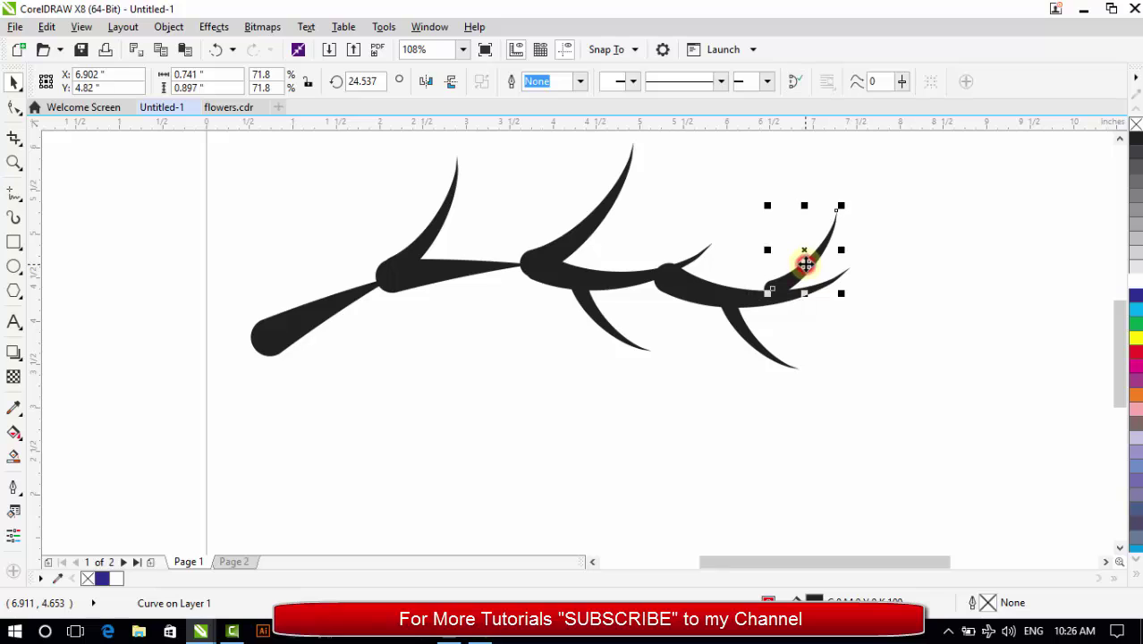
{"action": "key", "text": "Escape"}
Examine the third segment's filled shape and its nodes with the Shape tool
{"action": "left_click", "coordinate": [605, 274]}
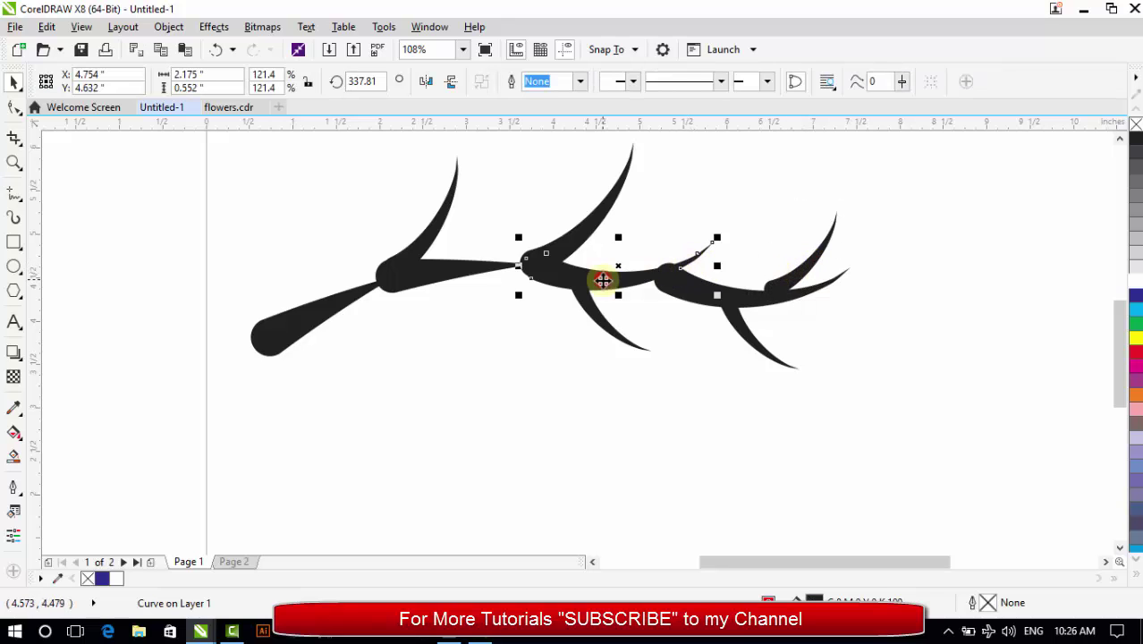
{"action": "left_click", "coordinate": [591, 285]}
{"action": "left_click", "coordinate": [553, 270]}
{"action": "key", "text": "F10"}
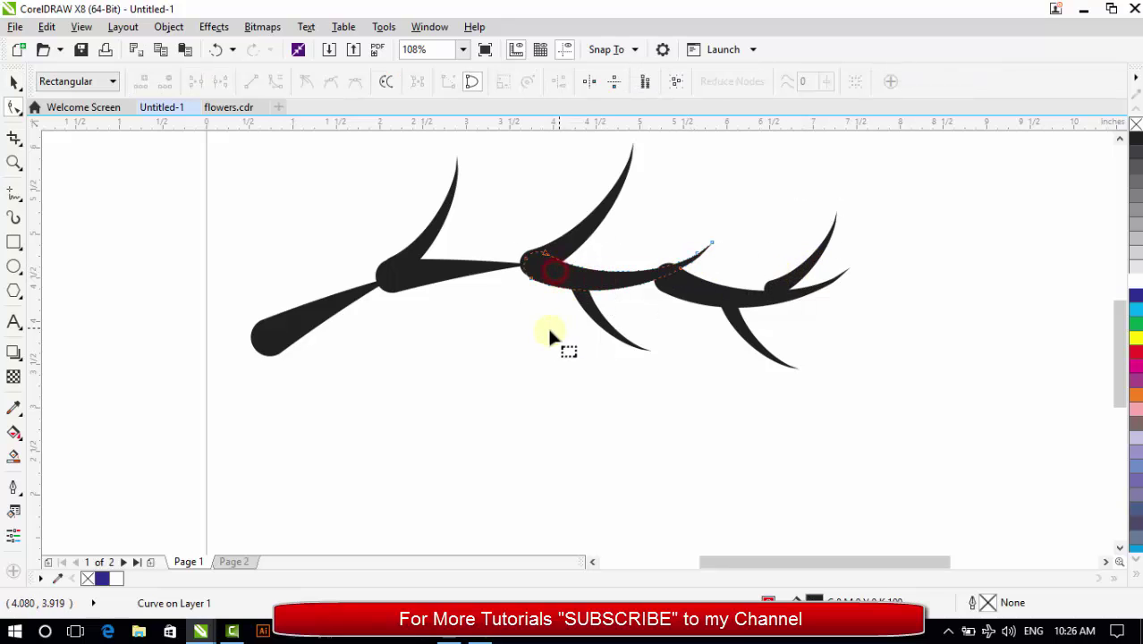
{"action": "left_click", "coordinate": [12, 80]}
{"action": "left_click", "coordinate": [593, 374]}
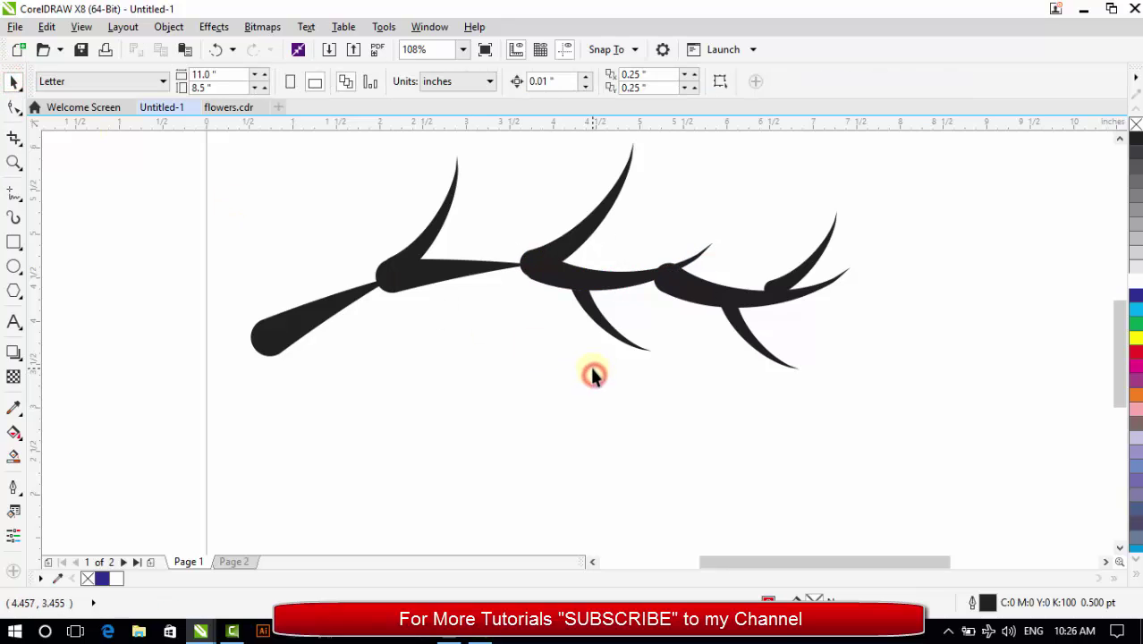
Copy the wood-texture bitmap from Page 2, paste it on Page 1 and place it below the branch
{"action": "scroll", "coordinate": [588, 363], "scroll_direction": "down", "scroll_amount": 3}
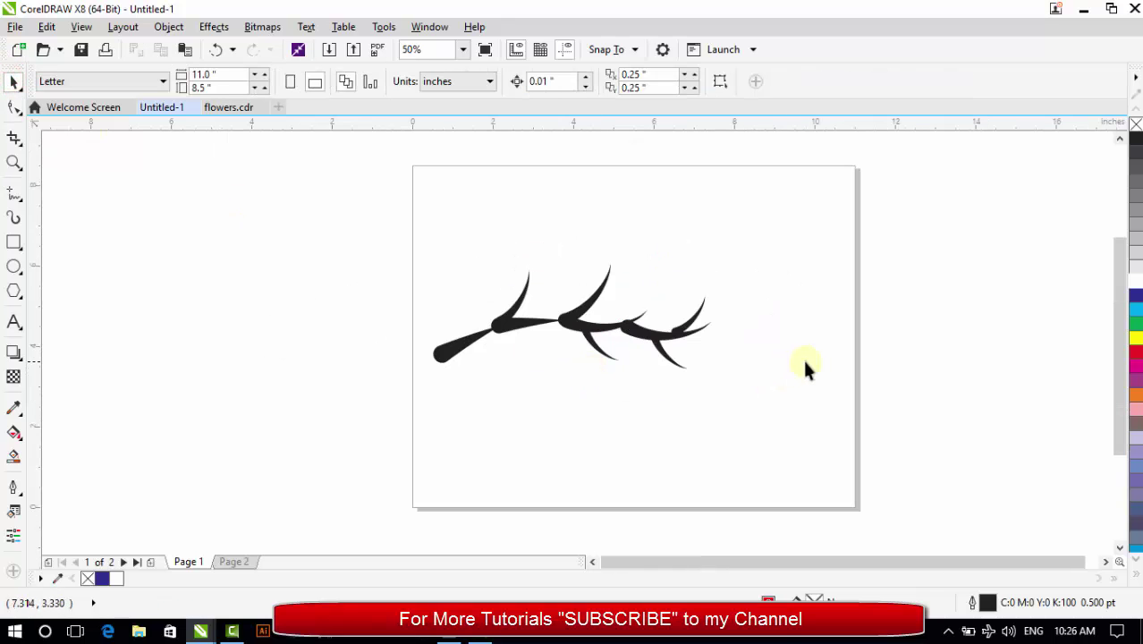
{"action": "left_click", "coordinate": [247, 560]}
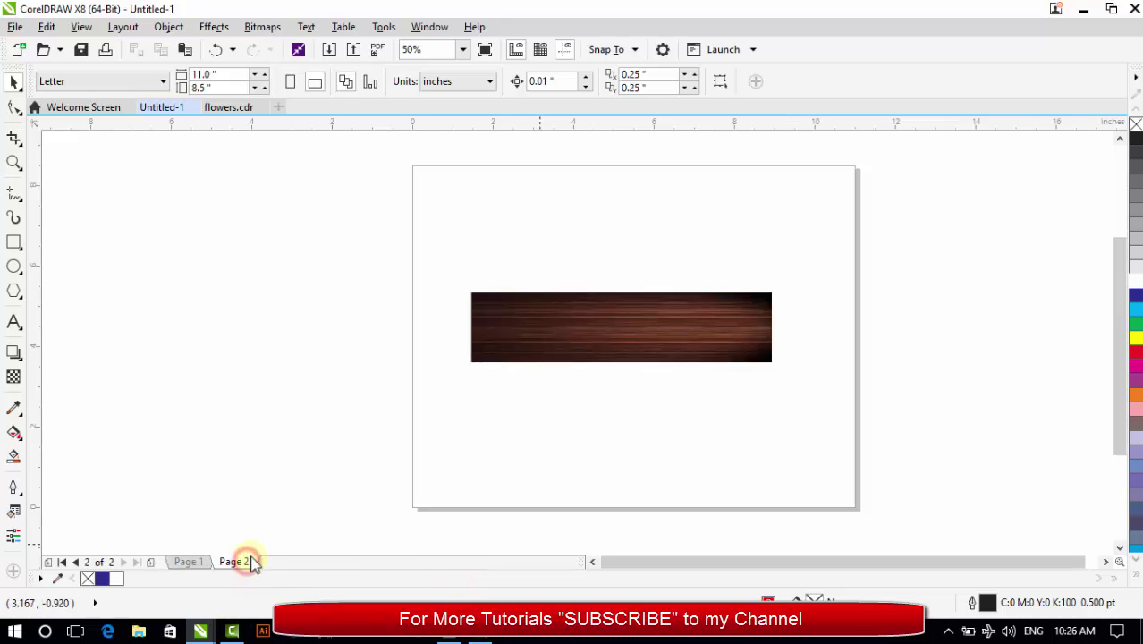
{"action": "left_click", "coordinate": [602, 333]}
{"action": "right_click", "coordinate": [603, 330]}
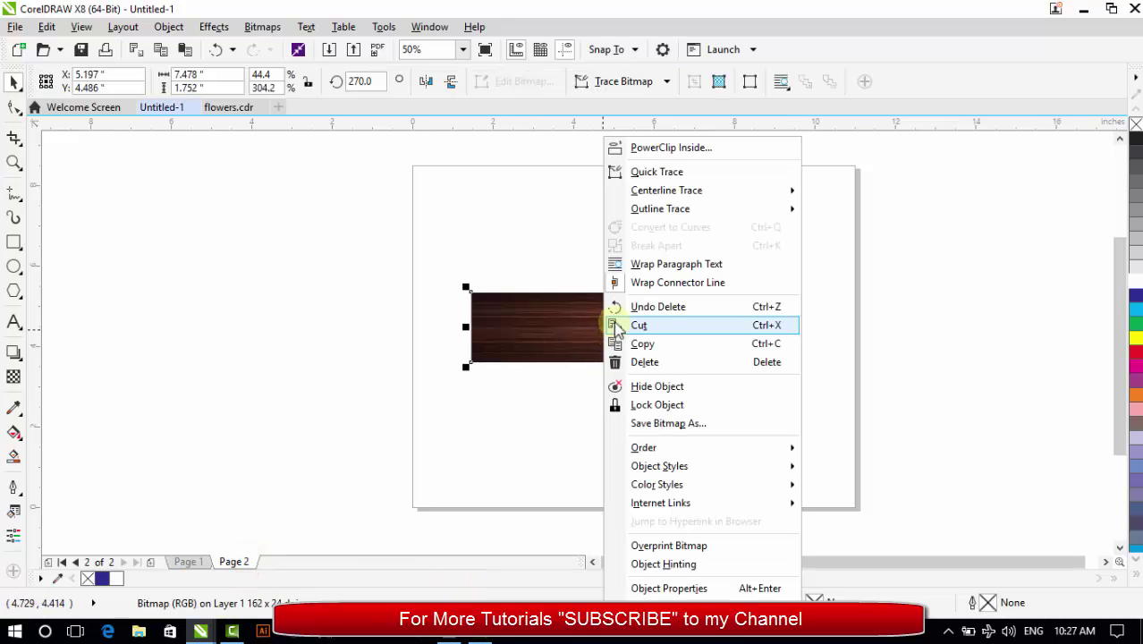
{"action": "left_click", "coordinate": [671, 346]}
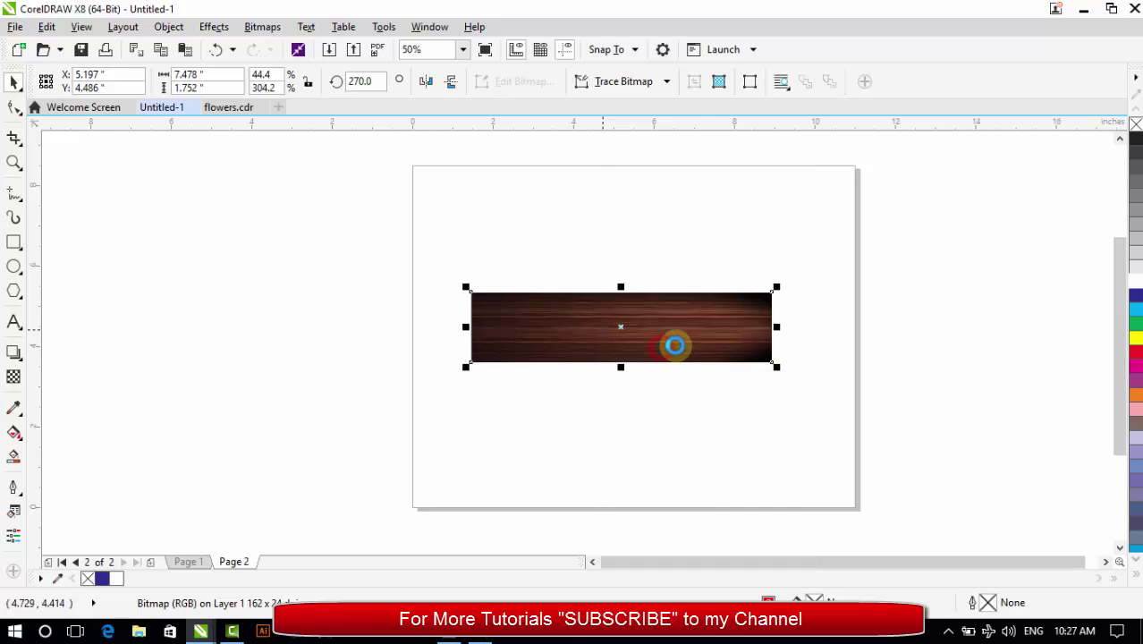
{"action": "key", "text": "Page_Up"}
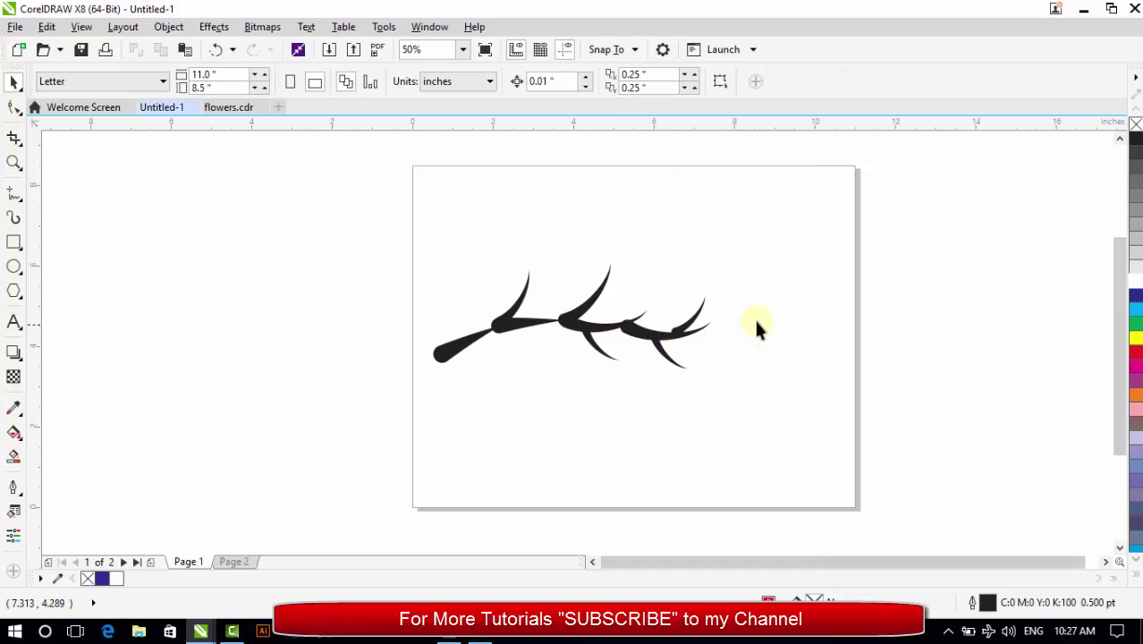
{"action": "right_click", "coordinate": [756, 329]}
{"action": "left_click", "coordinate": [812, 427]}
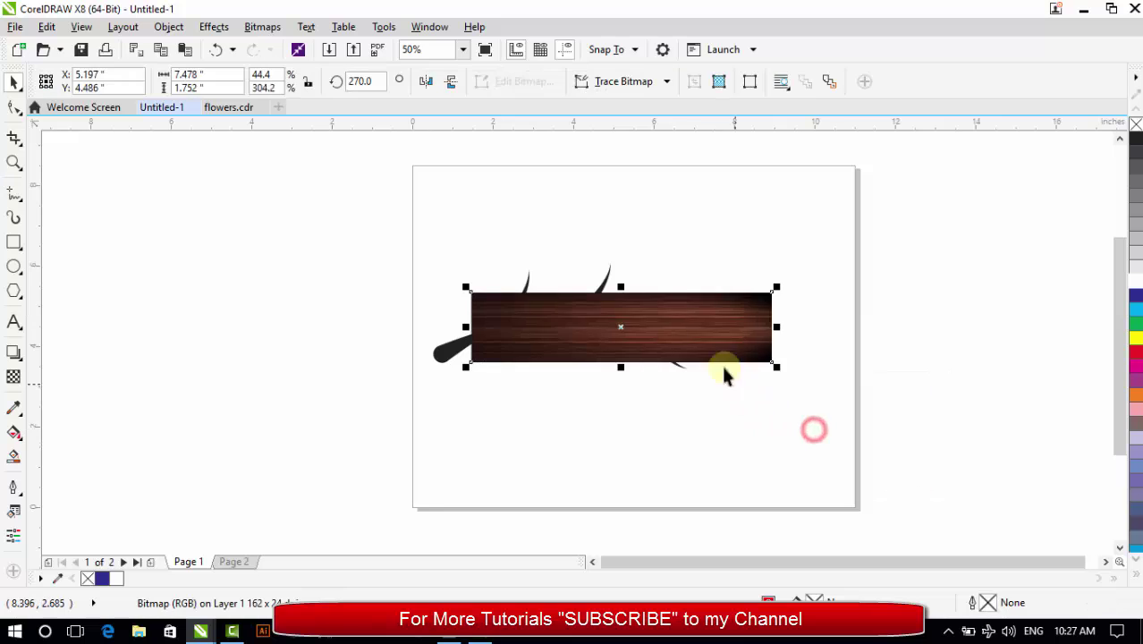
{"action": "left_click_drag", "start_coordinate": [702, 344], "coordinate": [676, 470]}
{"action": "left_click", "coordinate": [852, 386]}
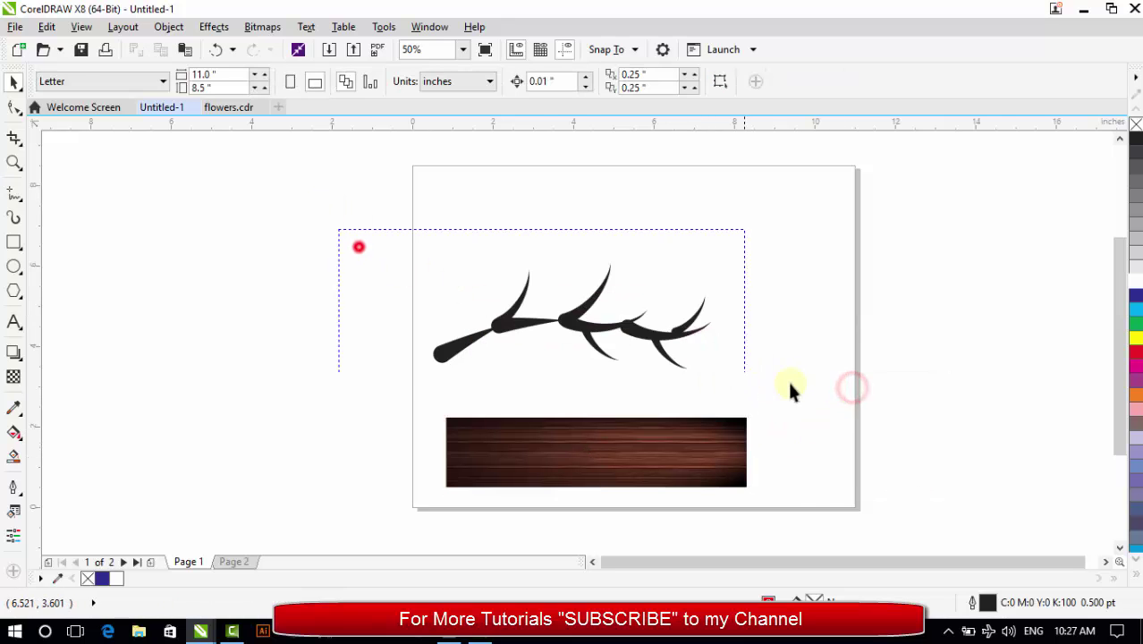
Select all the branch pieces without the wood bitmap and group them
{"action": "left_click_drag", "start_coordinate": [788, 386], "coordinate": [811, 396]}
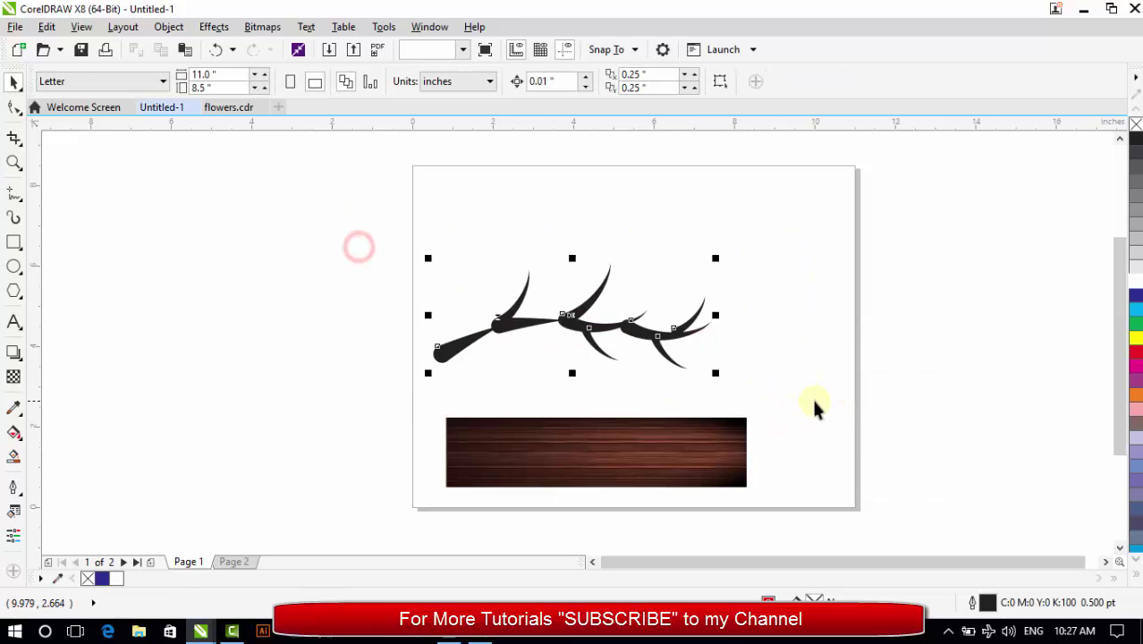
{"action": "right_click", "coordinate": [667, 458]}
{"action": "left_click", "coordinate": [487, 401]}
{"action": "left_click_drag", "start_coordinate": [408, 280], "coordinate": [784, 381]}
{"action": "left_click_drag", "start_coordinate": [359, 220], "coordinate": [820, 383]}
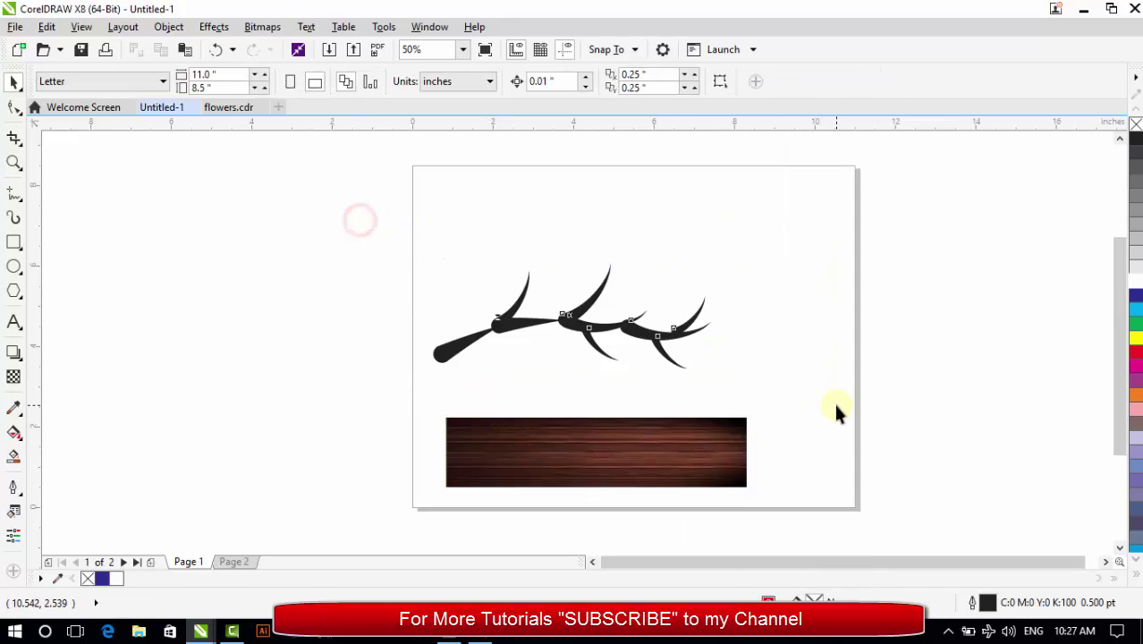
{"action": "right_click", "coordinate": [648, 333]}
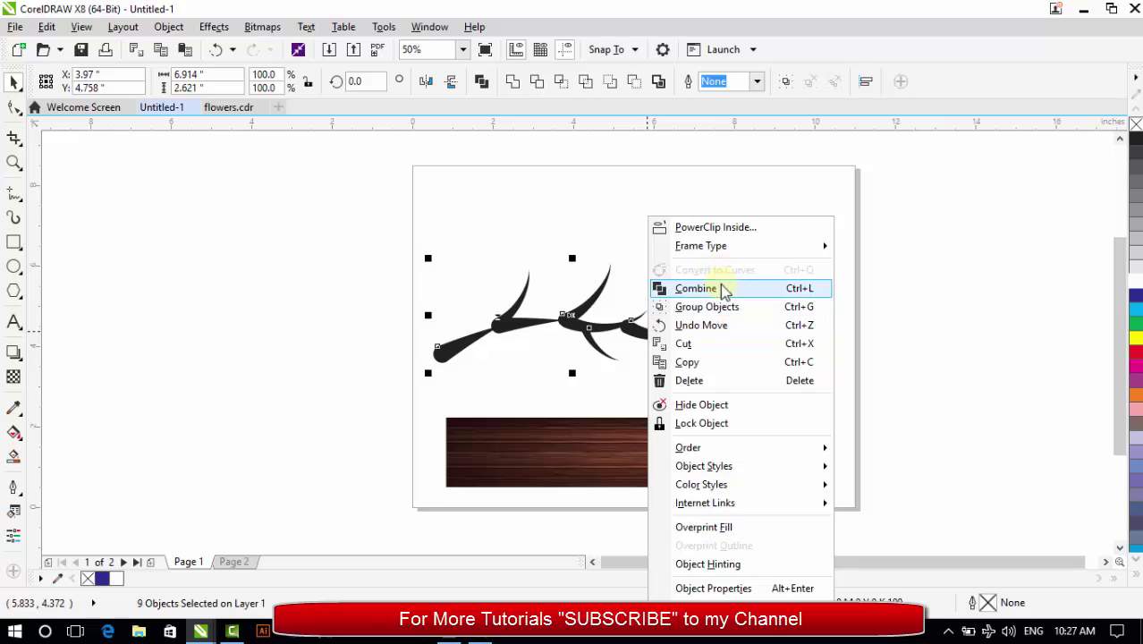
{"action": "left_click", "coordinate": [710, 308]}
PowerClip the wood-texture bitmap inside the grouped branch
{"action": "left_click", "coordinate": [683, 439]}
{"action": "right_click", "coordinate": [684, 440]}
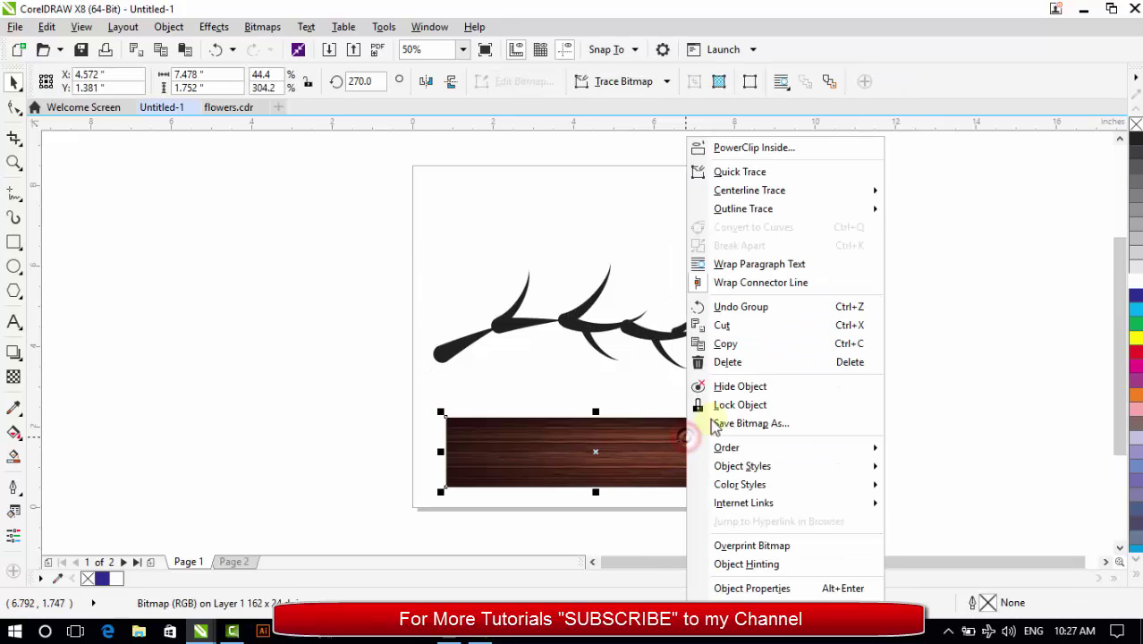
{"action": "left_click", "coordinate": [748, 149]}
{"action": "left_click", "coordinate": [605, 332]}
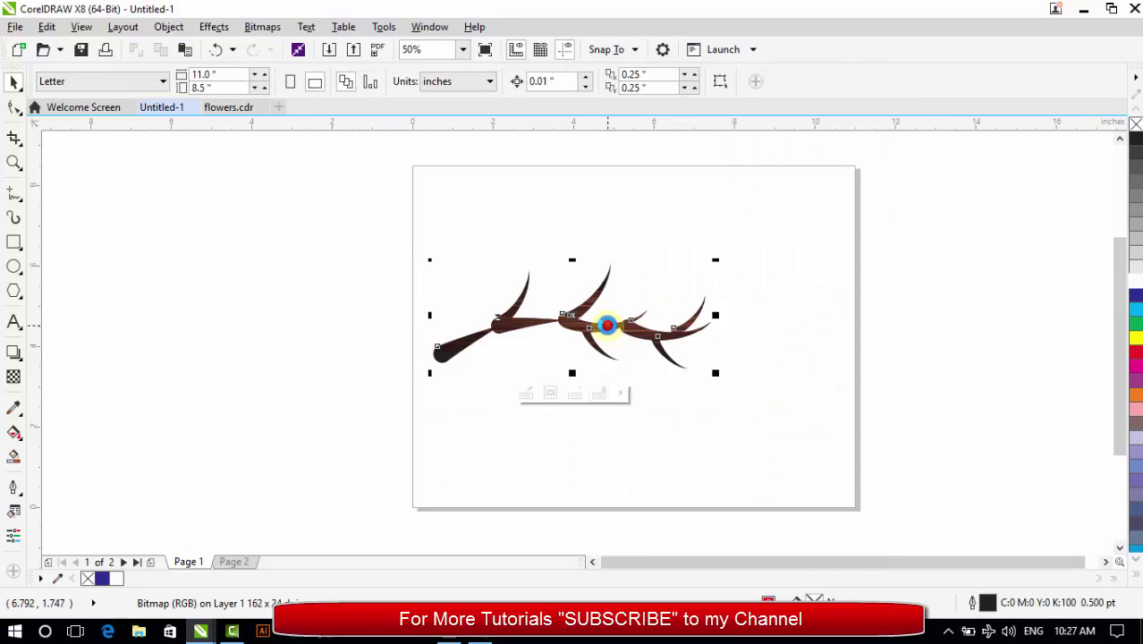
Edit the branch's PowerClip contents and enlarge the wood bitmap from its center so it covers every twig, and finish editing
{"action": "left_click", "coordinate": [638, 329], "text": "ctrl"}
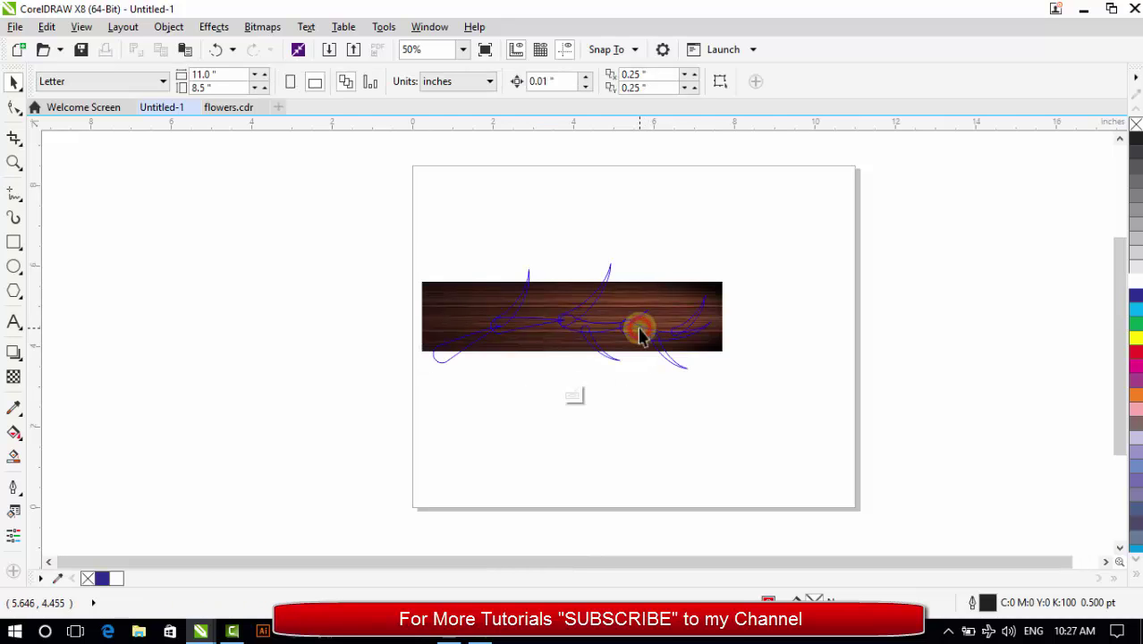
{"action": "scroll", "coordinate": [783, 414], "scroll_direction": "up", "scroll_amount": 2}
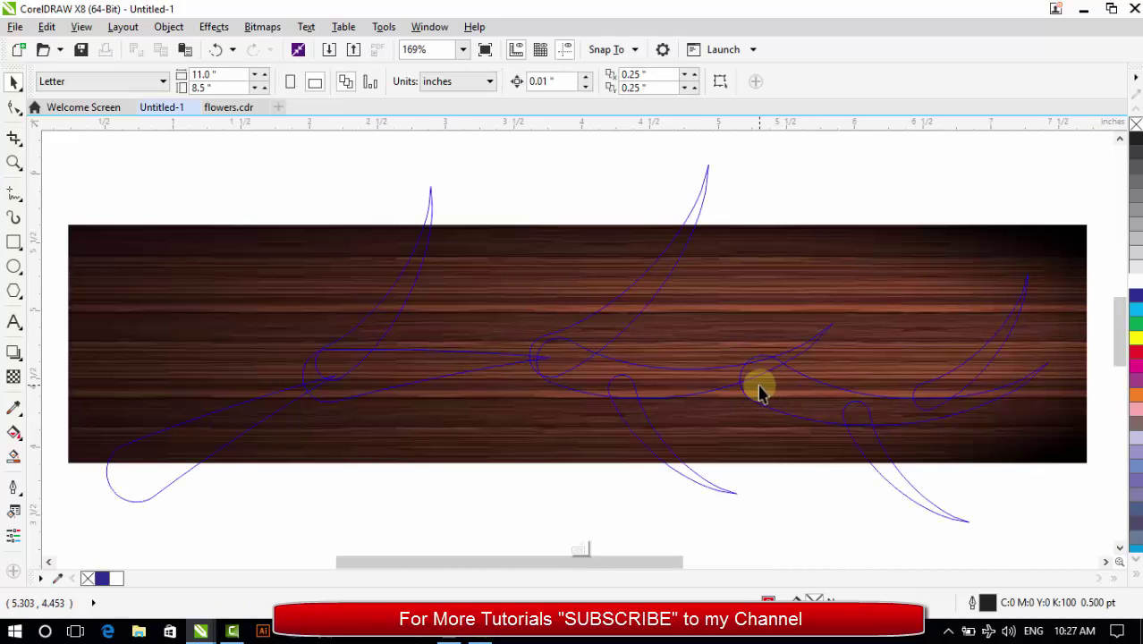
{"action": "scroll", "coordinate": [760, 388], "scroll_direction": "down", "scroll_amount": 1}
{"action": "left_click", "coordinate": [809, 342]}
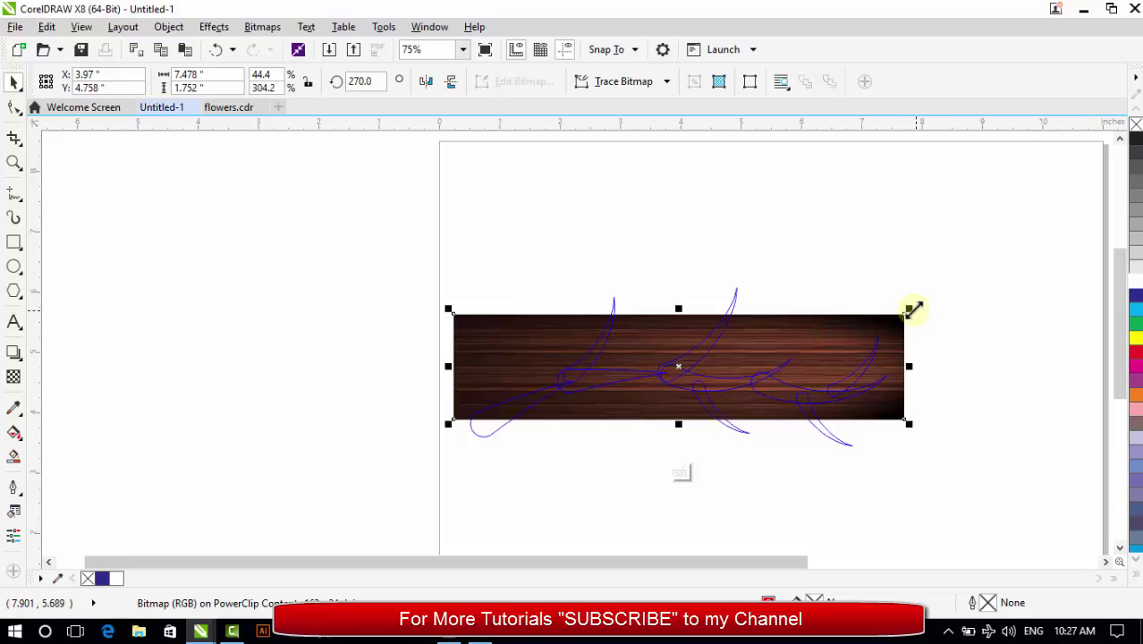
{"action": "left_click_drag", "start_coordinate": [912, 310], "coordinate": [1036, 226]}
{"action": "left_click", "coordinate": [908, 229]}
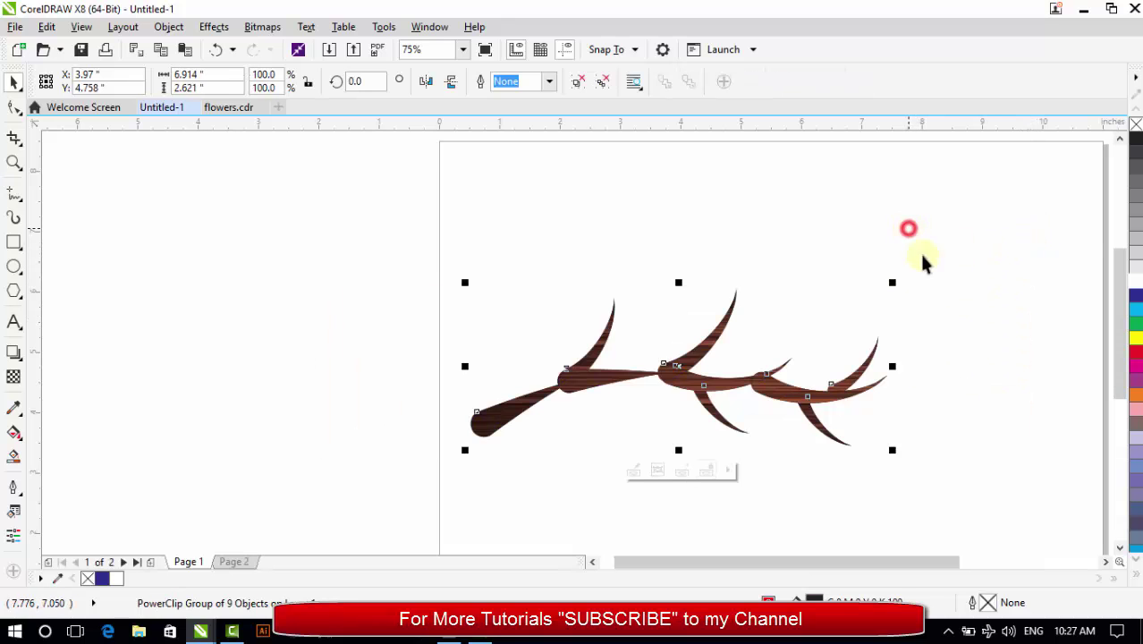
{"action": "left_click", "coordinate": [972, 452]}
{"action": "scroll", "coordinate": [973, 453], "scroll_direction": "down", "scroll_amount": 2}
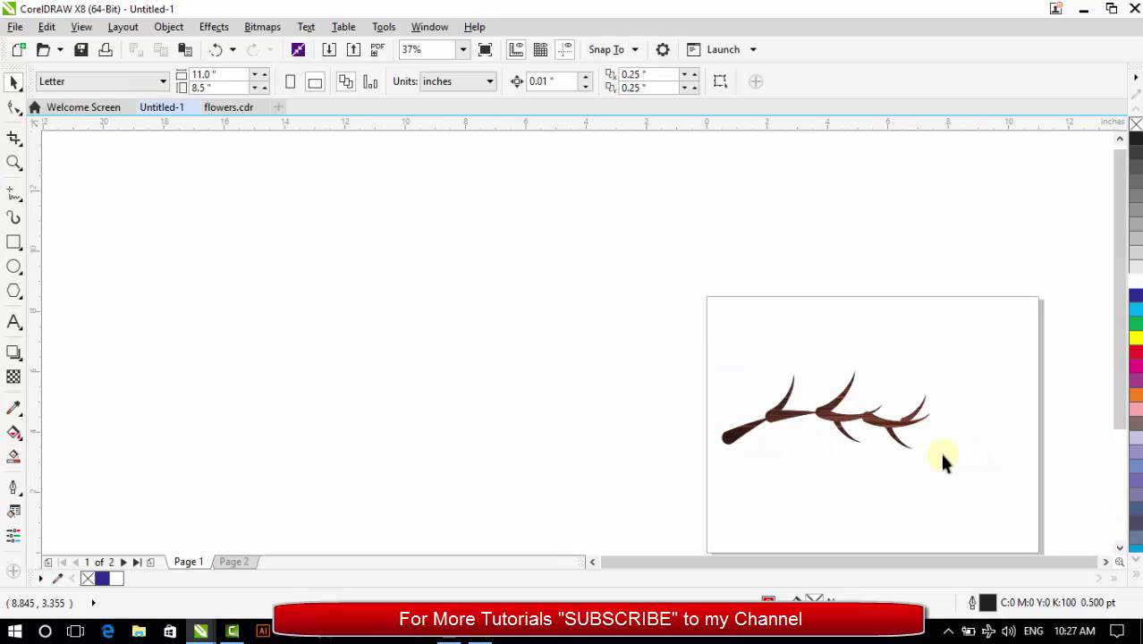
{"action": "left_click", "coordinate": [834, 407]}
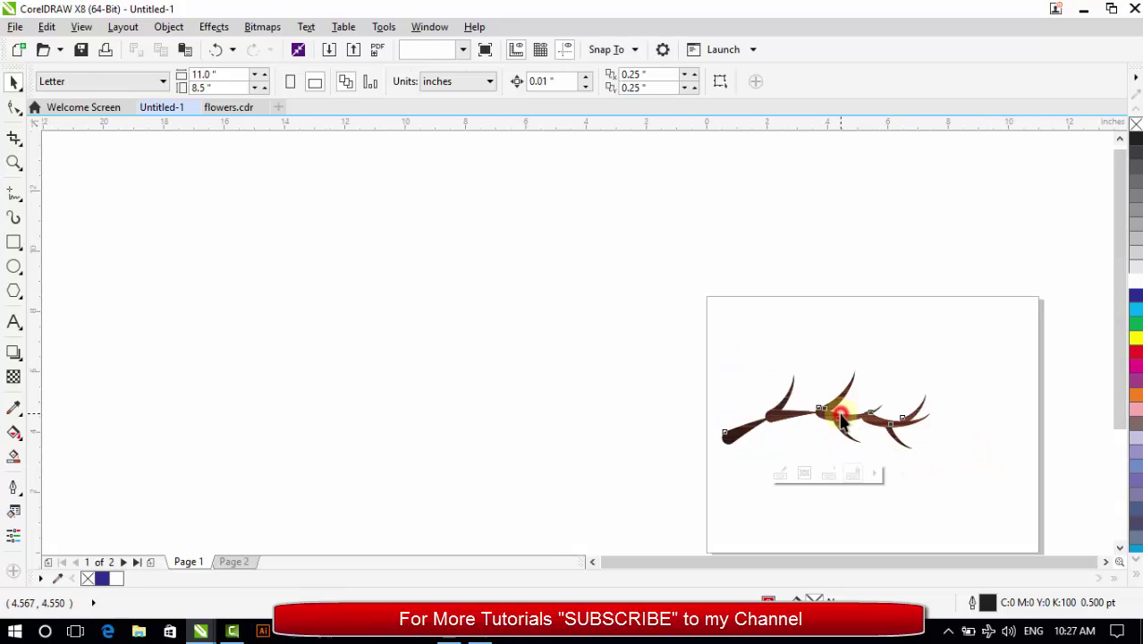
{"action": "left_click", "coordinate": [730, 506]}
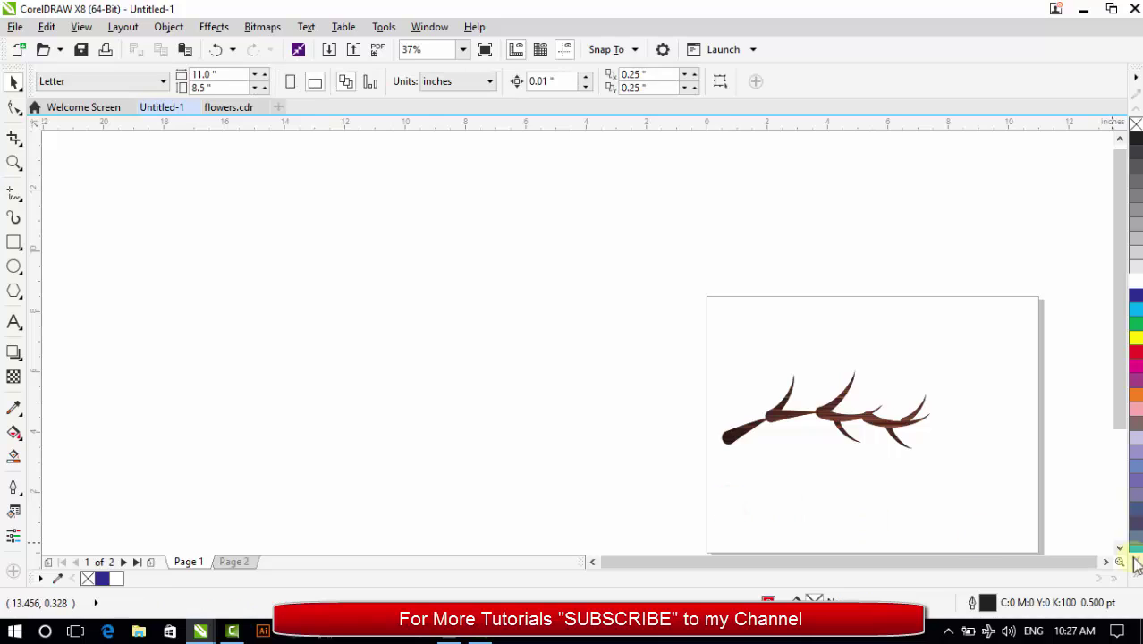
Spray the pink flower pattern from the Plants category in a rising stroke about 10.2 inches wide above the branch
{"action": "left_click", "coordinate": [1106, 562]}
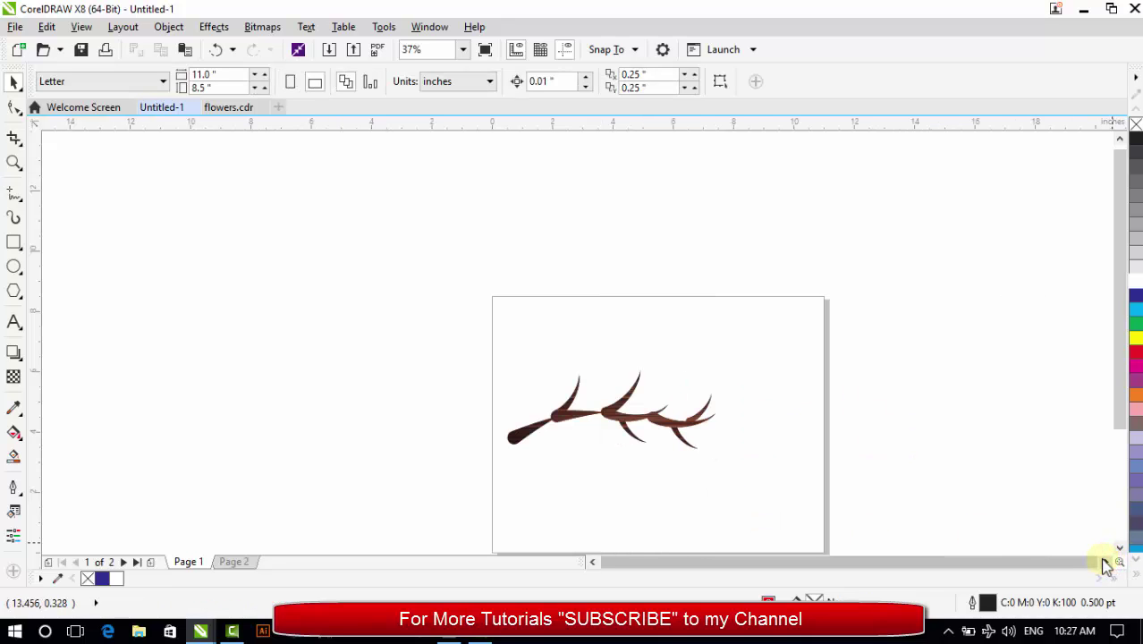
{"action": "key", "text": "F4"}
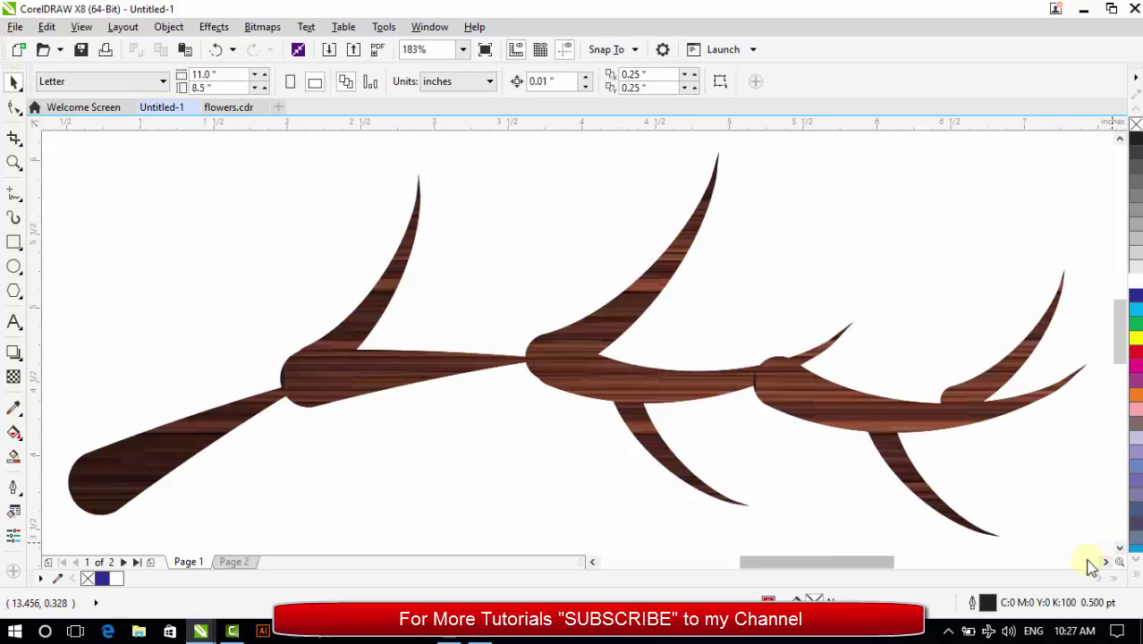
{"action": "key", "text": "F3"}
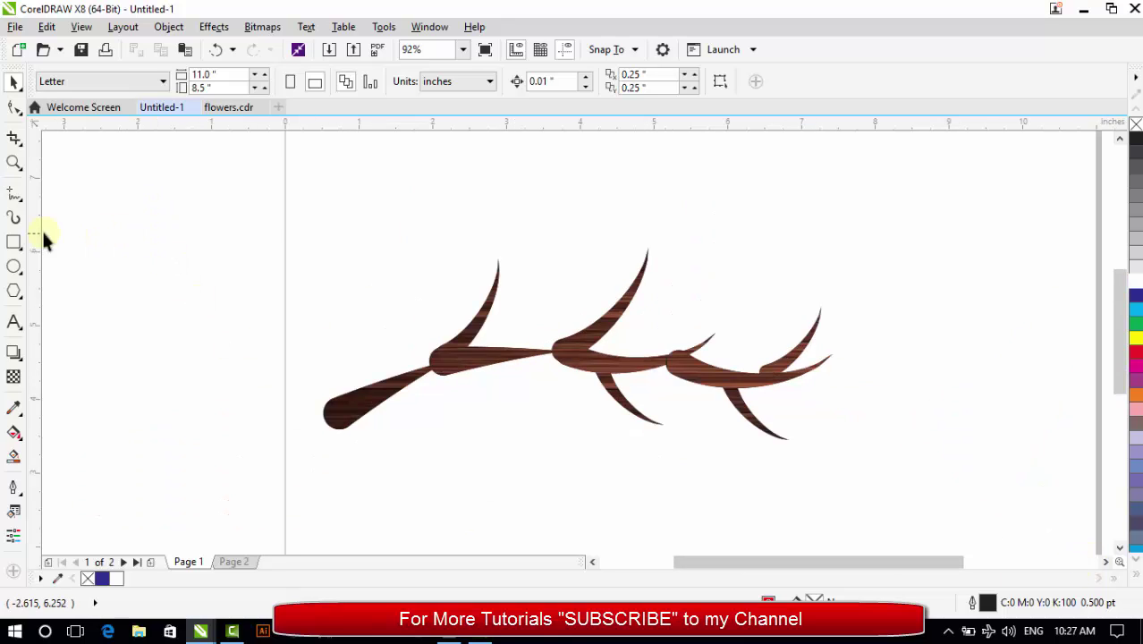
{"action": "left_click", "coordinate": [13, 219]}
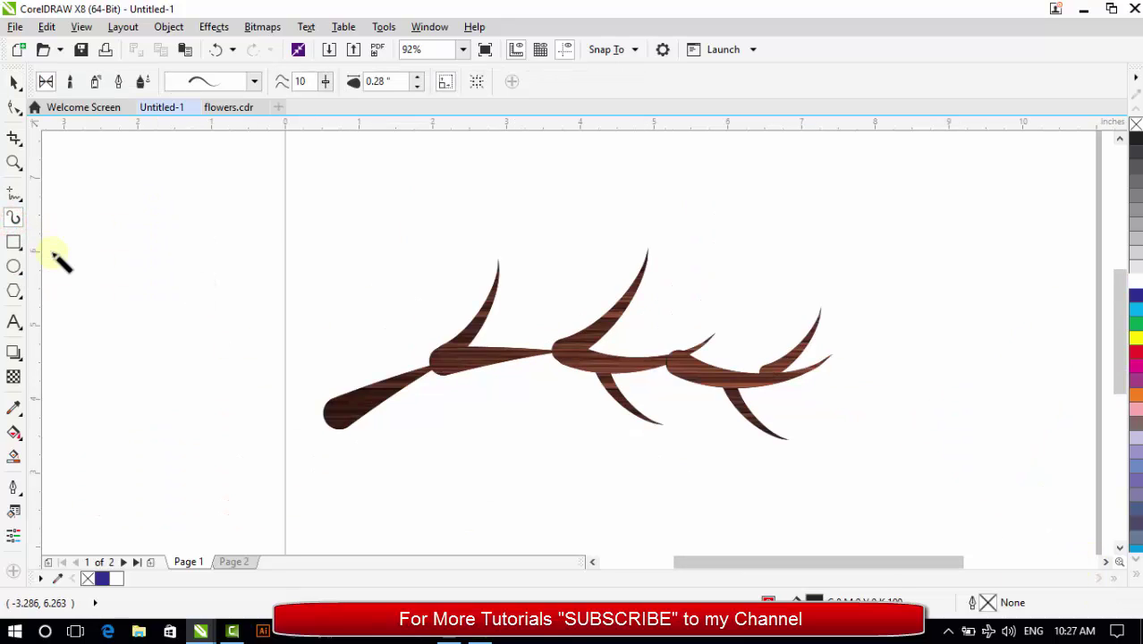
{"action": "left_click", "coordinate": [95, 82]}
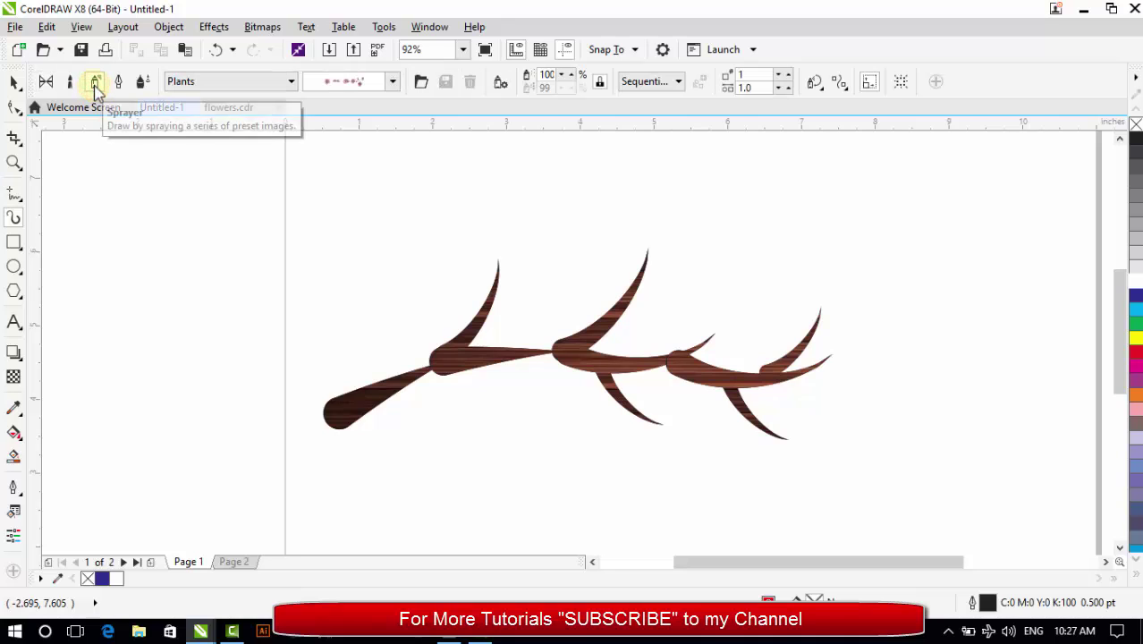
{"action": "left_click", "coordinate": [395, 82]}
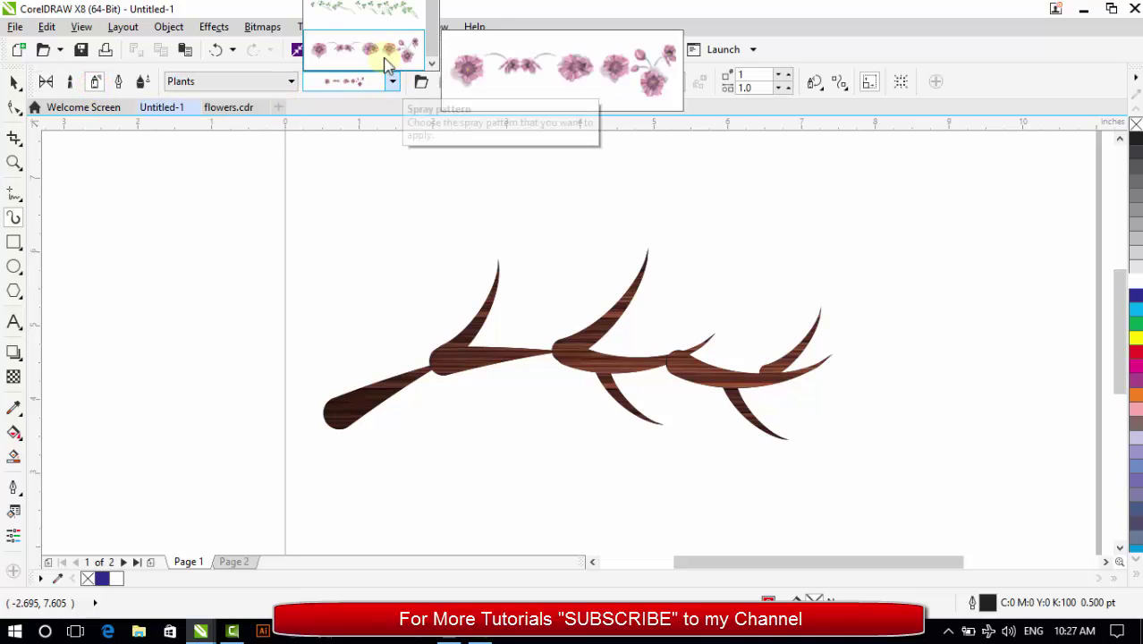
{"action": "left_click", "coordinate": [383, 55]}
{"action": "mouse_move", "coordinate": [301, 211]}
{"action": "left_mouse_down"}
{"action": "mouse_move", "coordinate": [1054, 128]}
{"action": "mouse_move", "coordinate": [1085, 194]}
{"action": "left_mouse_up"}
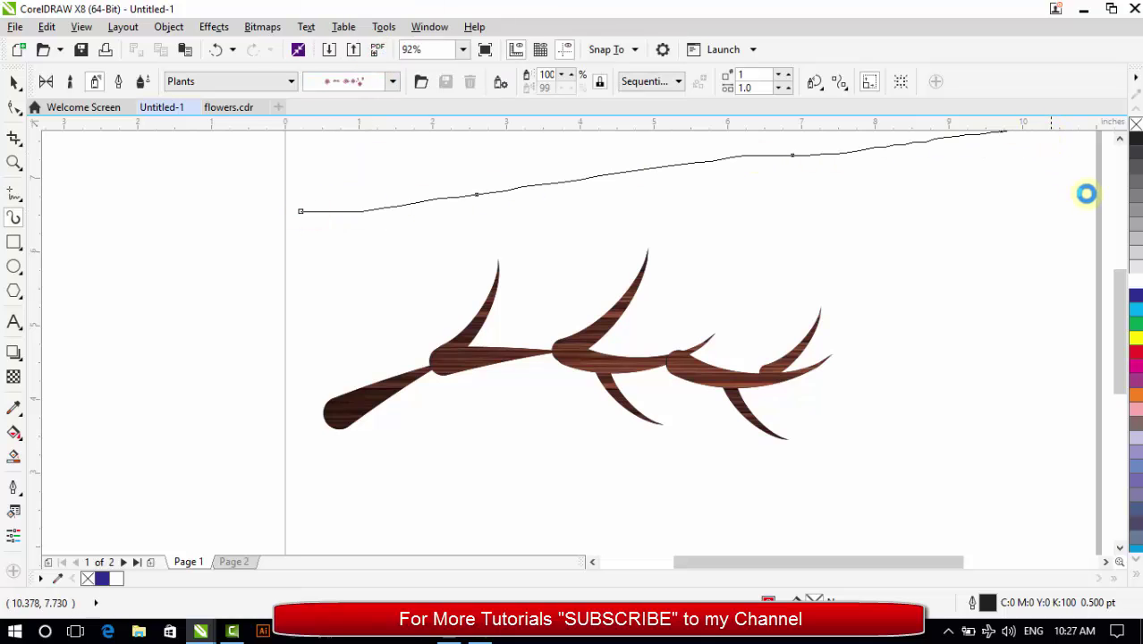
{"action": "left_click", "coordinate": [1116, 141]}
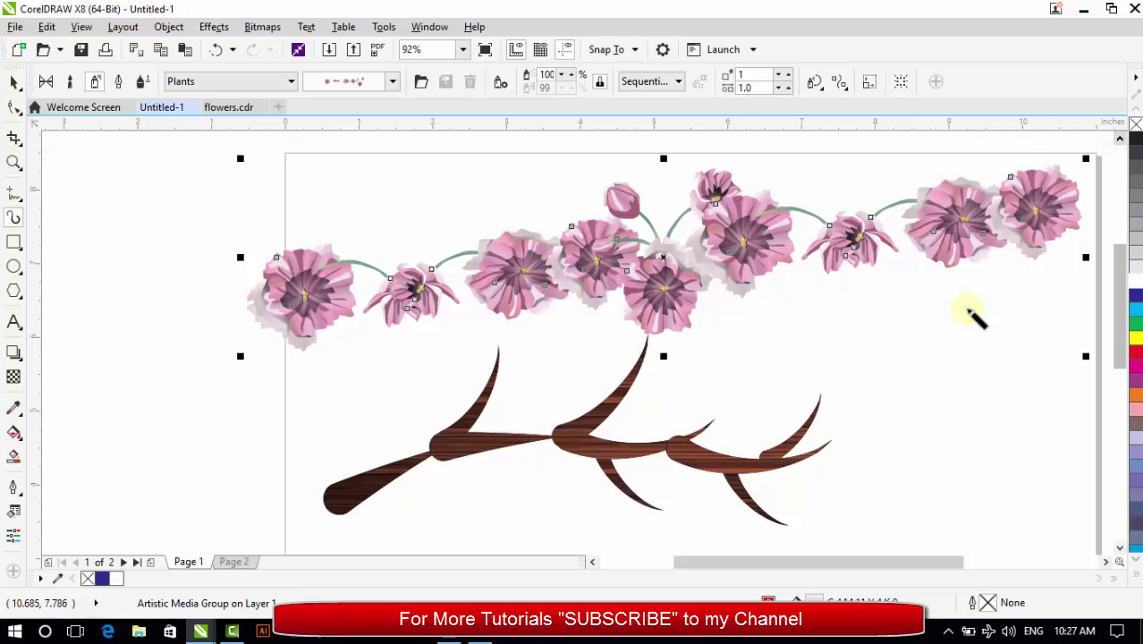
Break the sprayed flower artistic media group apart from its path
{"action": "left_click", "coordinate": [14, 82]}
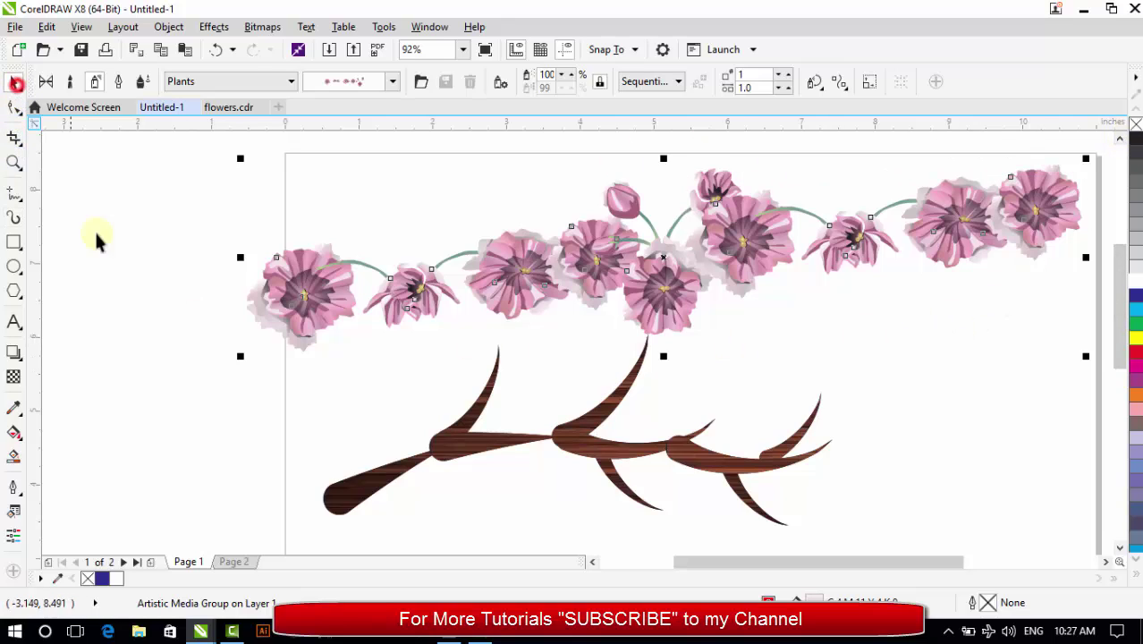
{"action": "left_click", "coordinate": [120, 291]}
{"action": "left_click", "coordinate": [325, 308]}
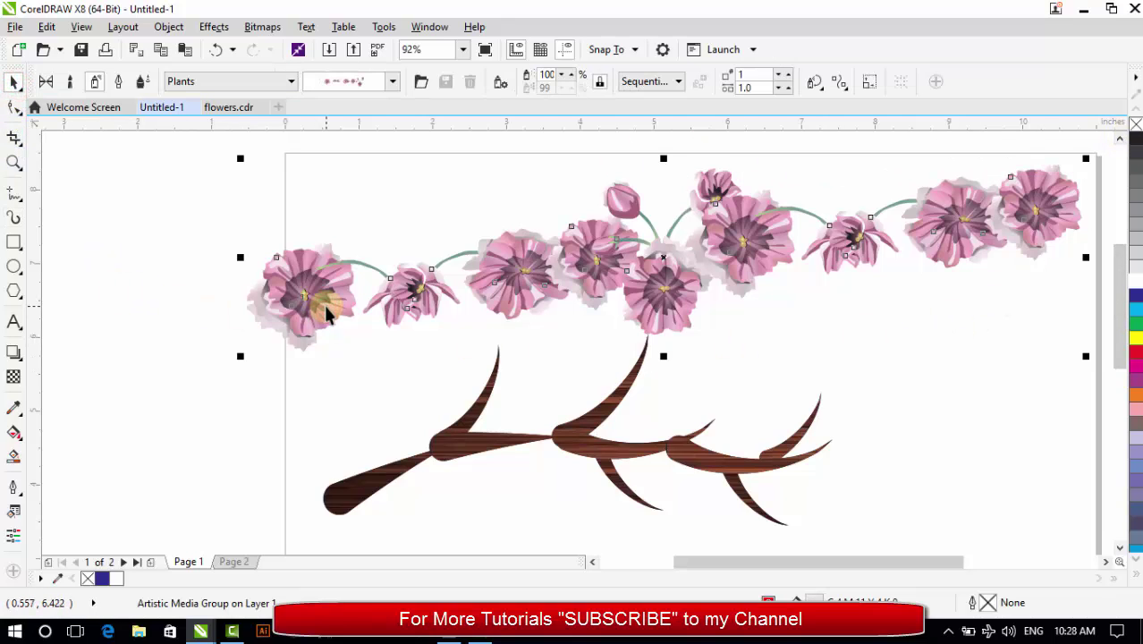
{"action": "left_click", "coordinate": [168, 26]}
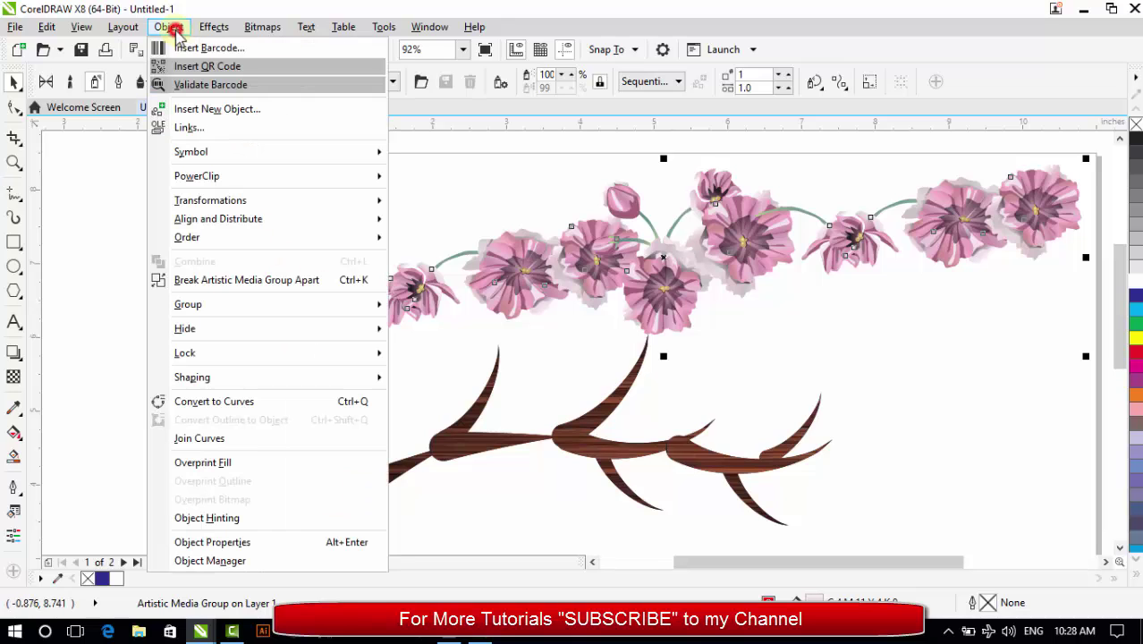
{"action": "left_click", "coordinate": [230, 279]}
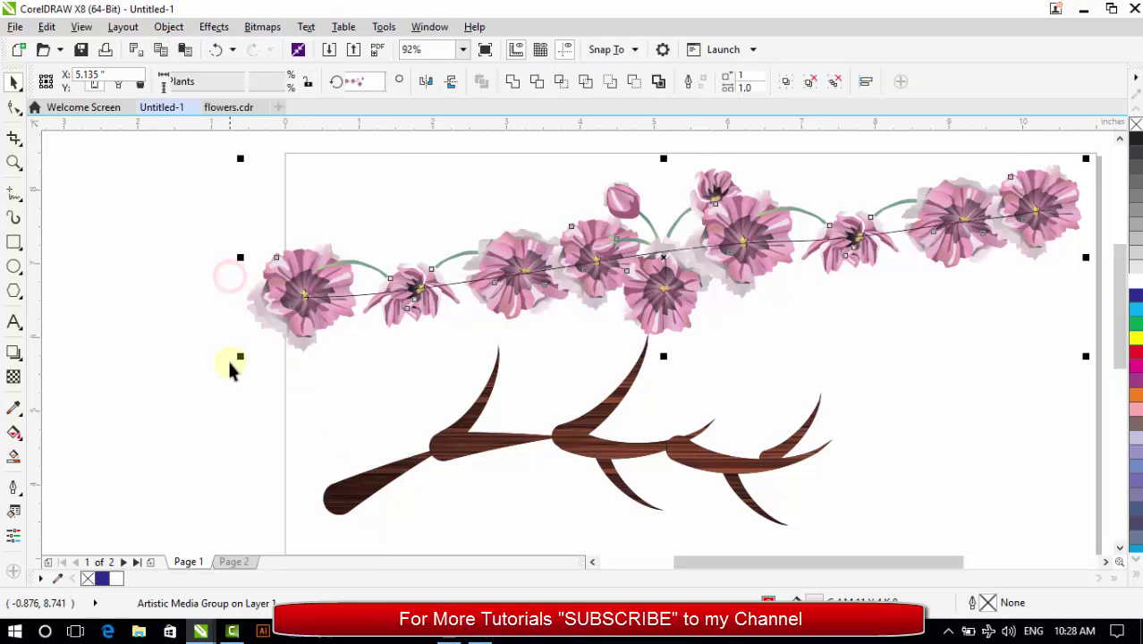
{"action": "left_click", "coordinate": [225, 407]}
Delete the path curve running through the sprayed flowers
{"action": "left_click", "coordinate": [453, 291]}
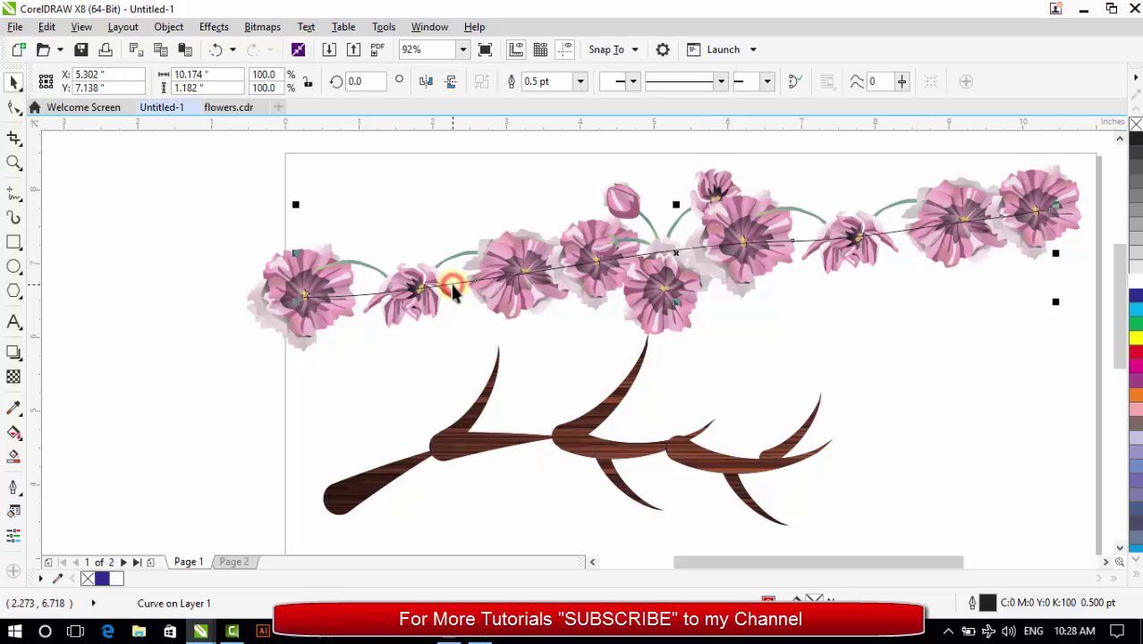
{"action": "left_click", "coordinate": [365, 347]}
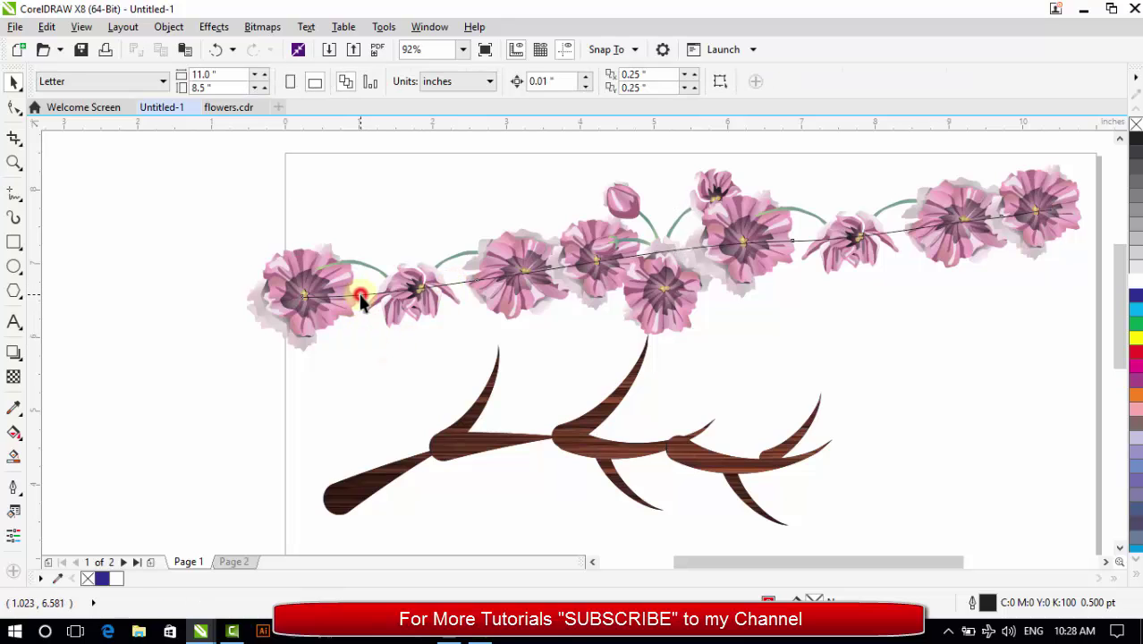
{"action": "left_click", "coordinate": [361, 292]}
{"action": "left_click", "coordinate": [302, 382]}
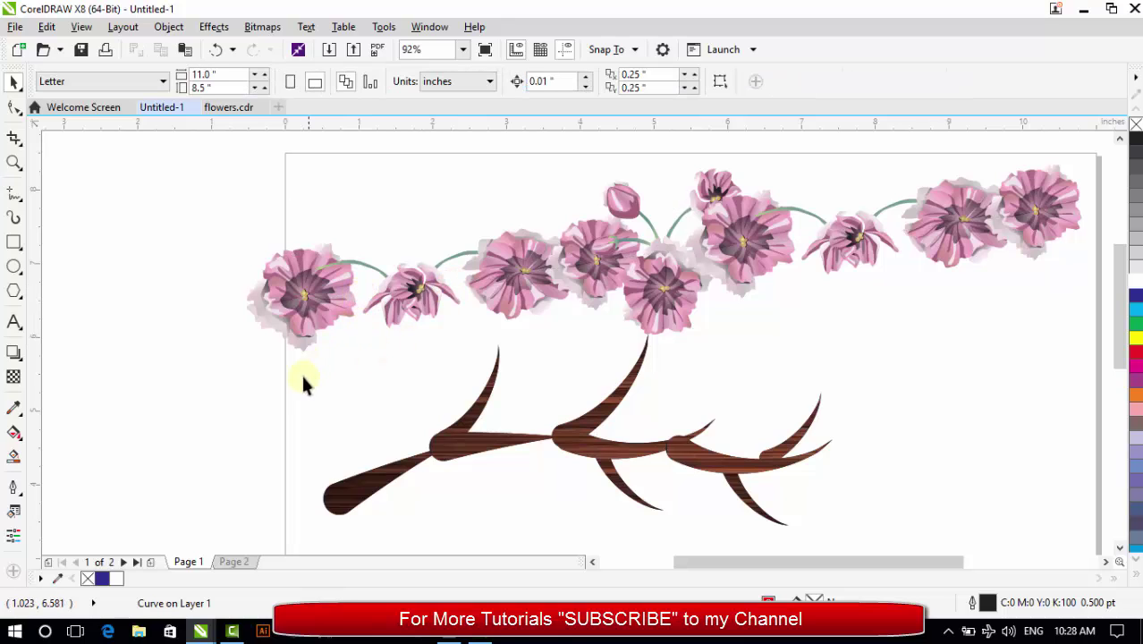
Ungroup the sprayed flowers into individual objects
{"action": "left_click", "coordinate": [354, 269]}
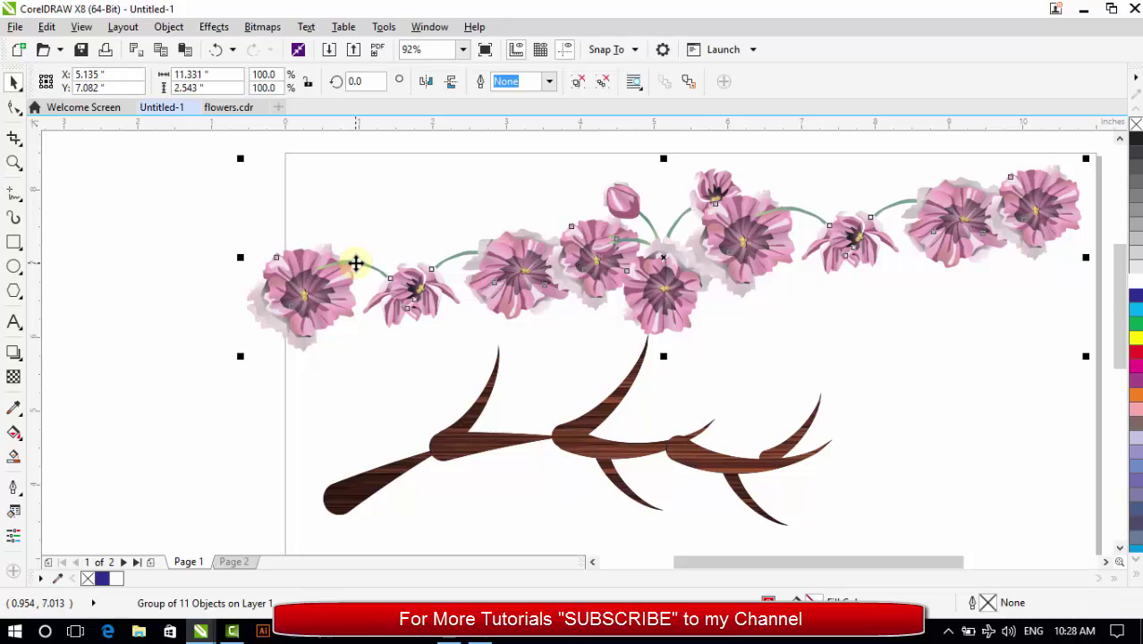
{"action": "right_click", "coordinate": [355, 262]}
{"action": "left_click", "coordinate": [408, 249]}
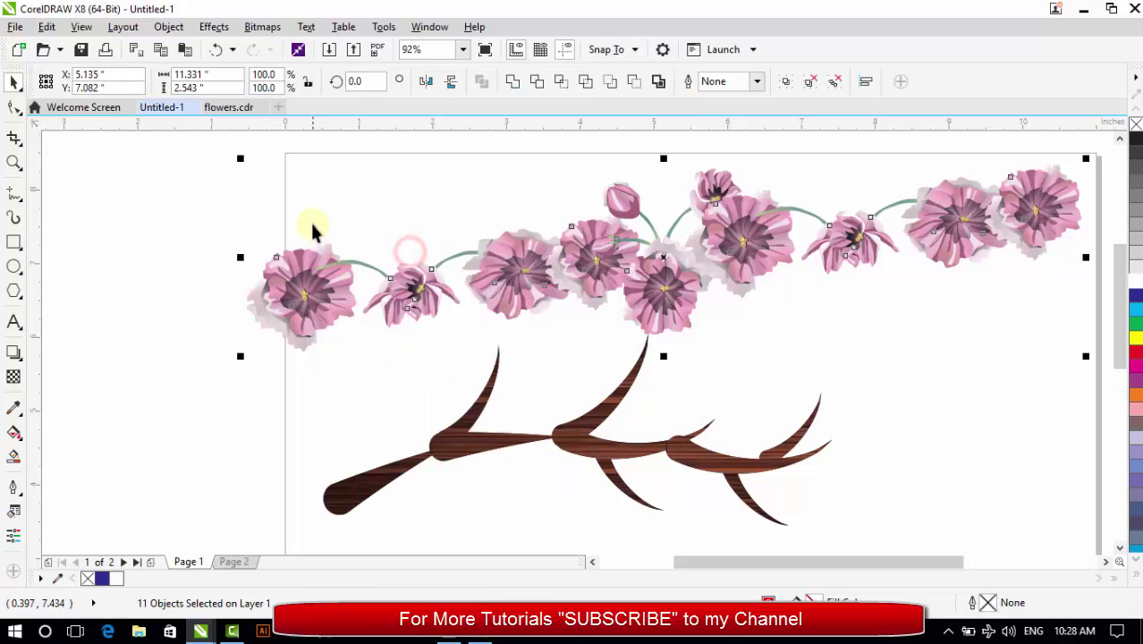